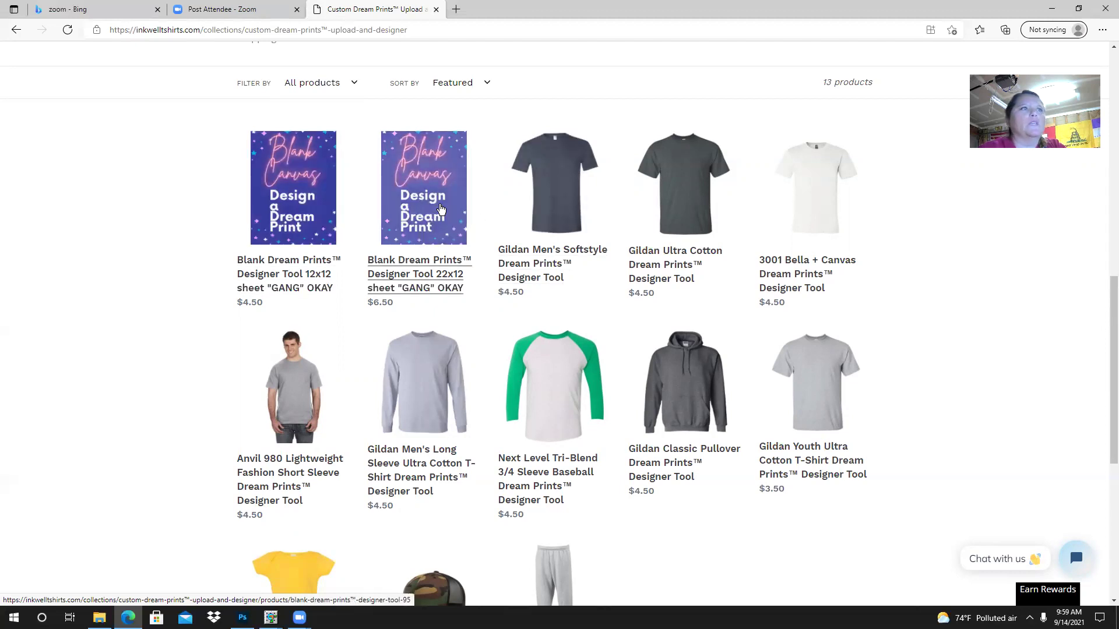
# Open the Blank Dream Prints 12x12 sheet product and start customizing it with the quantity left at 0
pyautogui.click(285, 198)
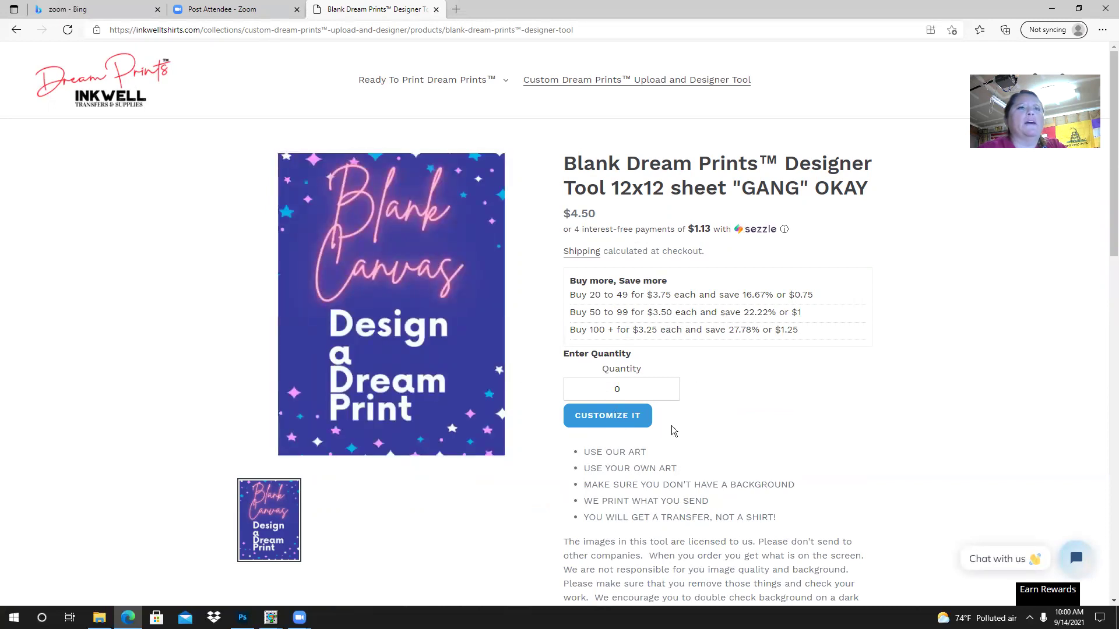
pyautogui.click(604, 420)
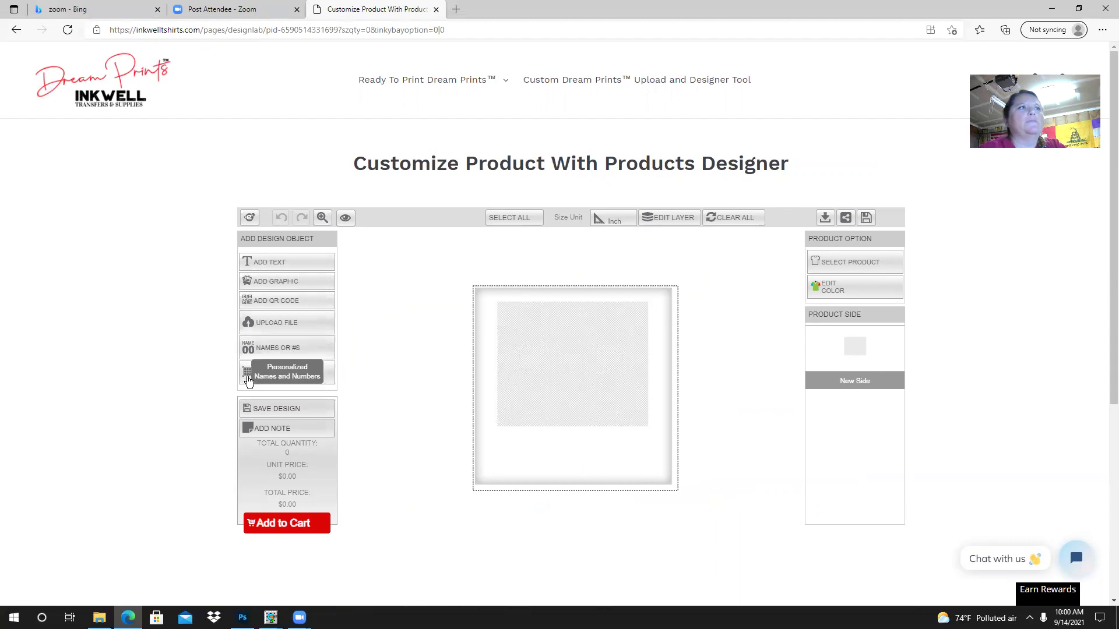
# Upload the "sample 2" artwork from the Desktop folder as your own image
pyautogui.click(271, 324)
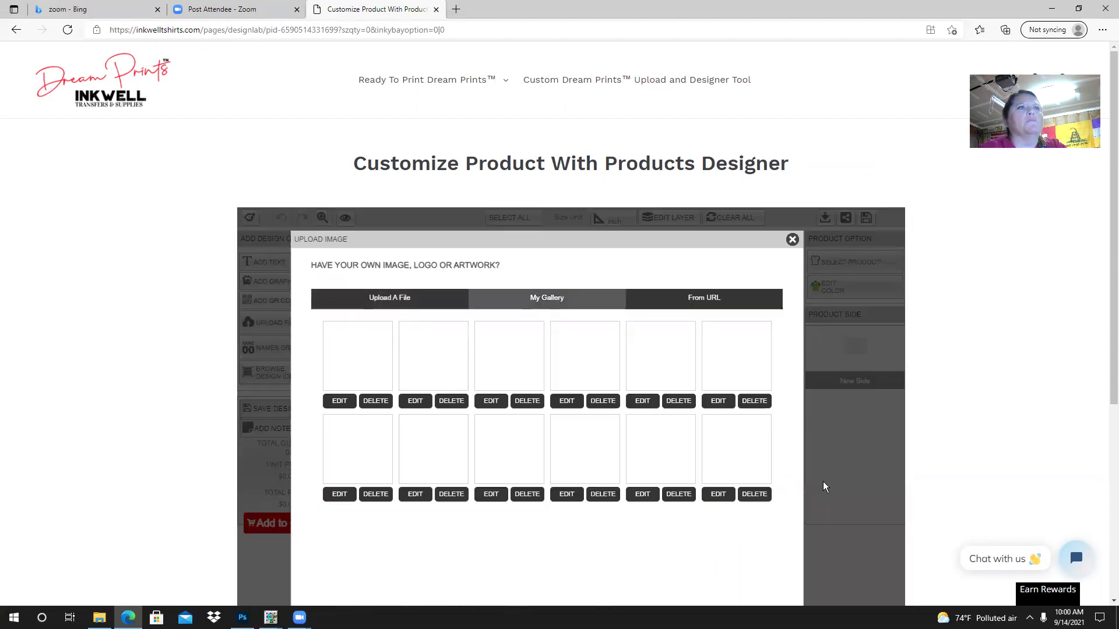
pyautogui.click(415, 299)
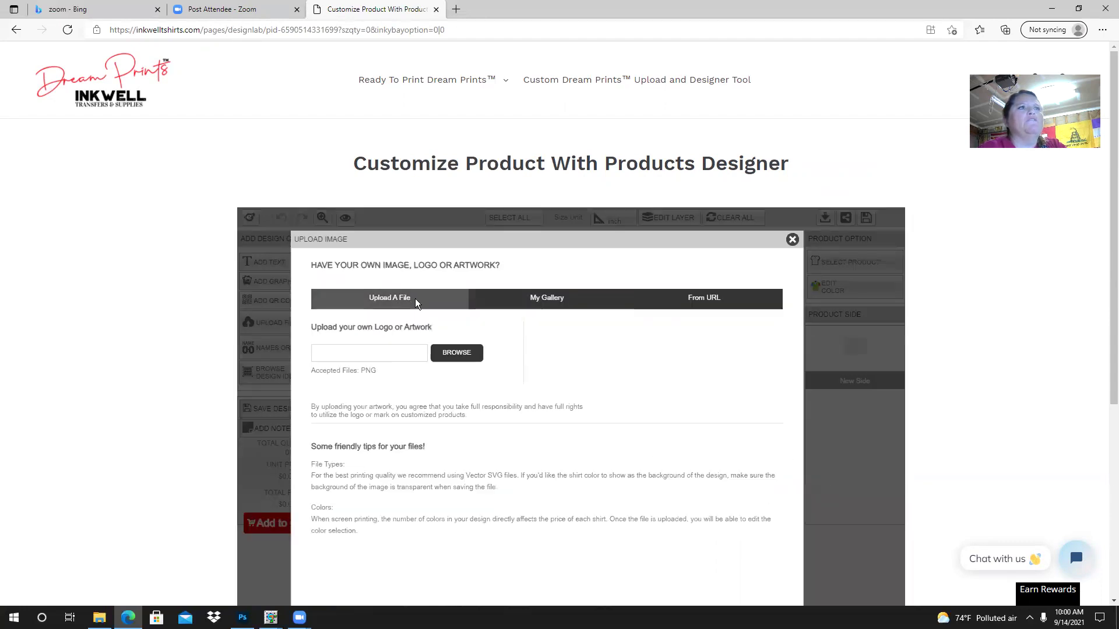
pyautogui.click(472, 353)
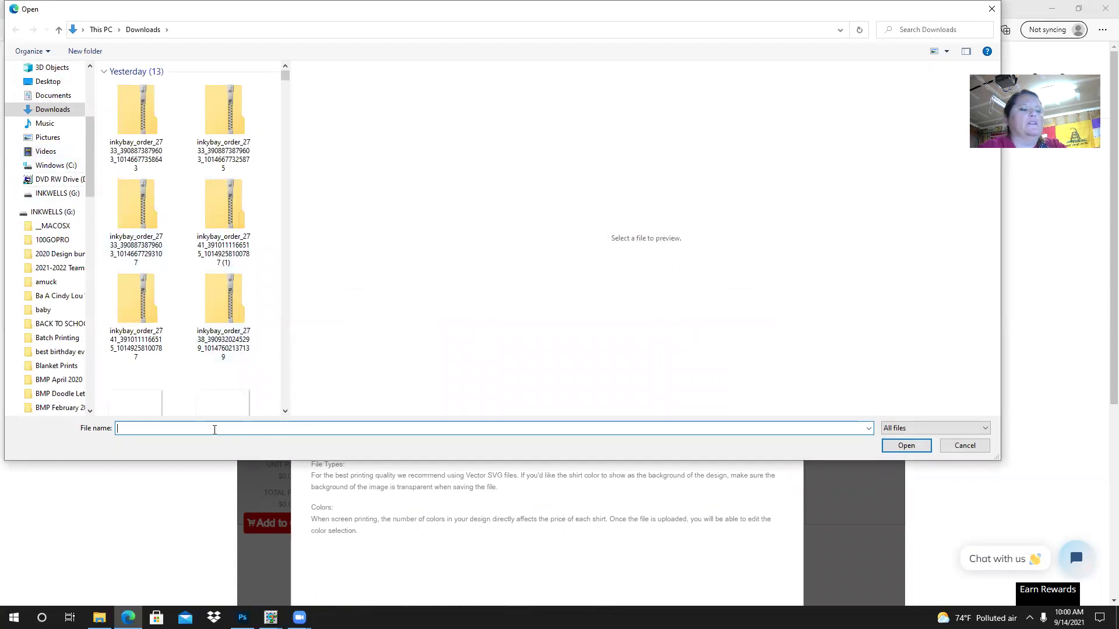
pyautogui.write('samp')
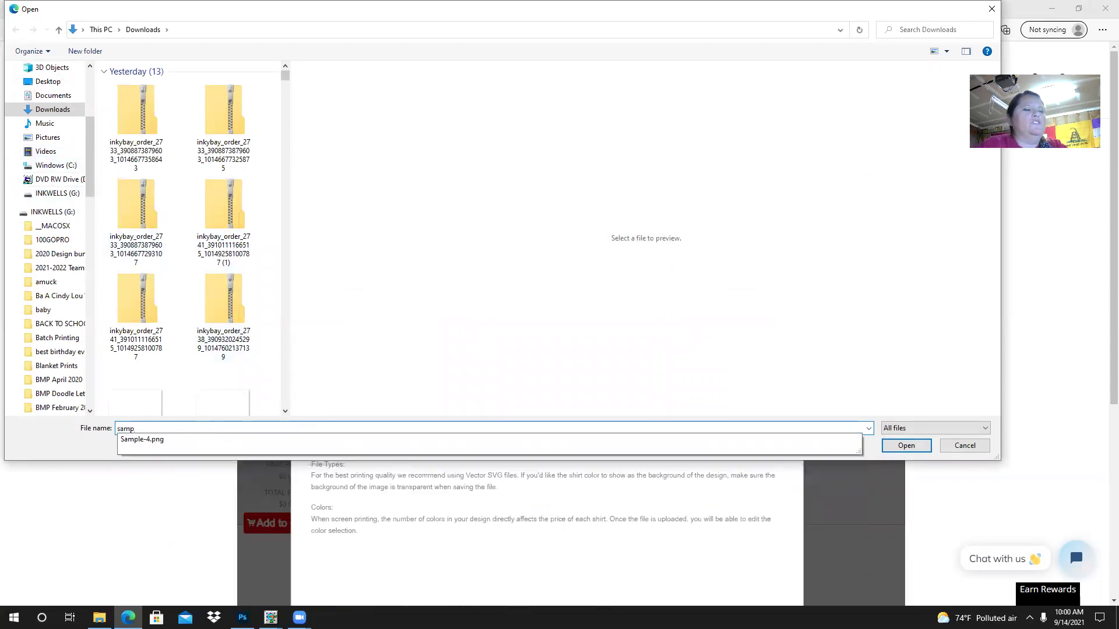
pyautogui.scroll(-5, 176, 307)
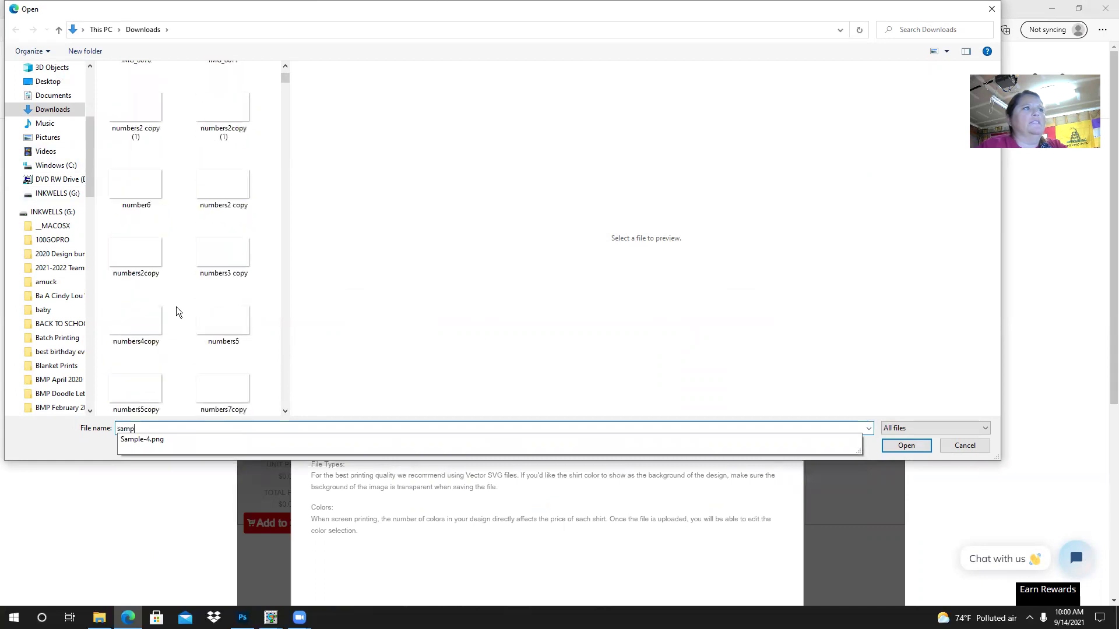
pyautogui.scroll(-5, 176, 309)
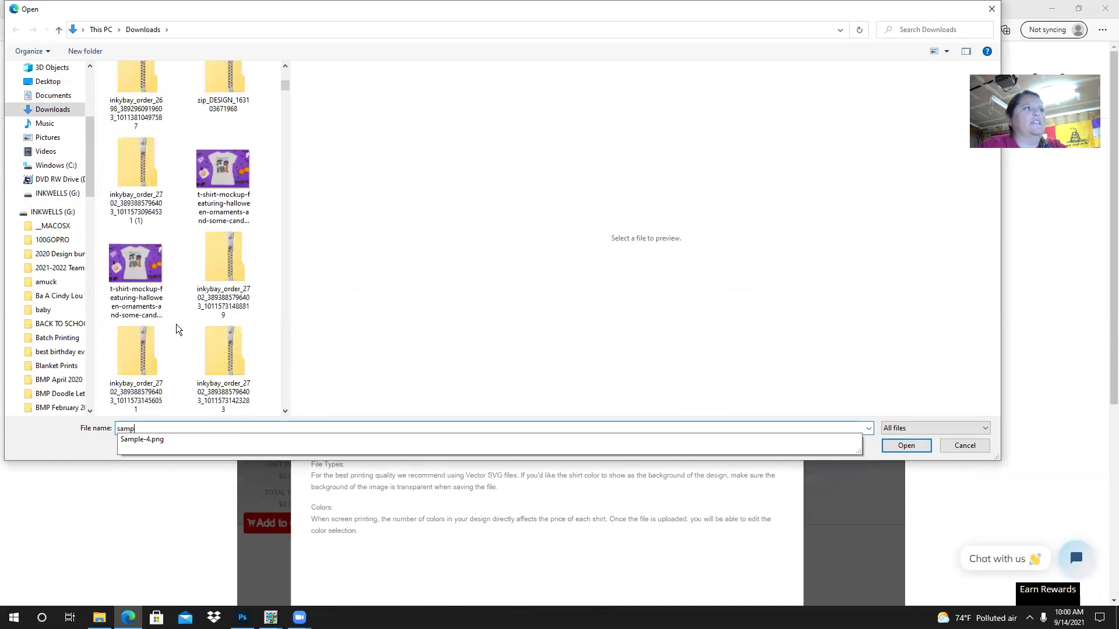
pyautogui.click(56, 81)
pyautogui.click(165, 432)
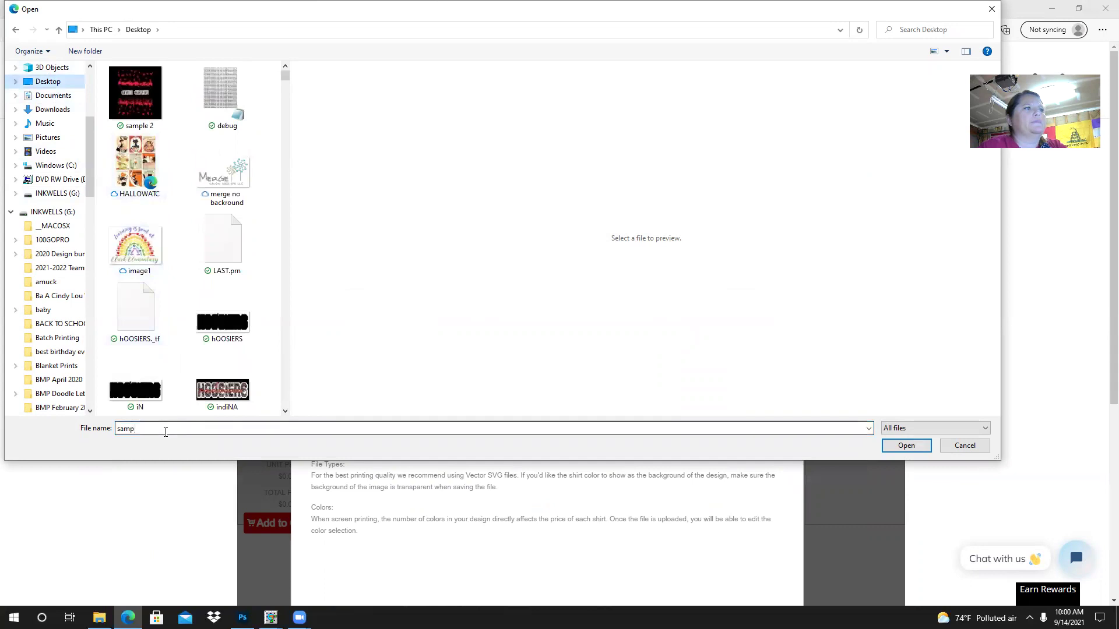
pyautogui.doubleClick(138, 95)
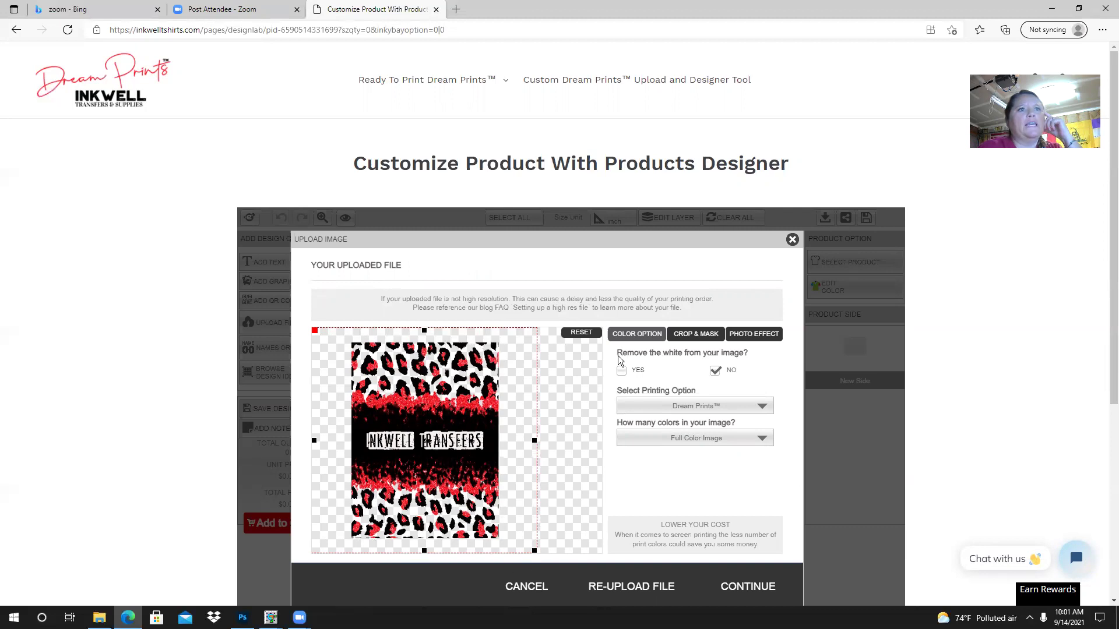
# Crop the uploaded image close to the edges of the leopard artwork on all four sides and place it on the sheet
pyautogui.click(684, 336)
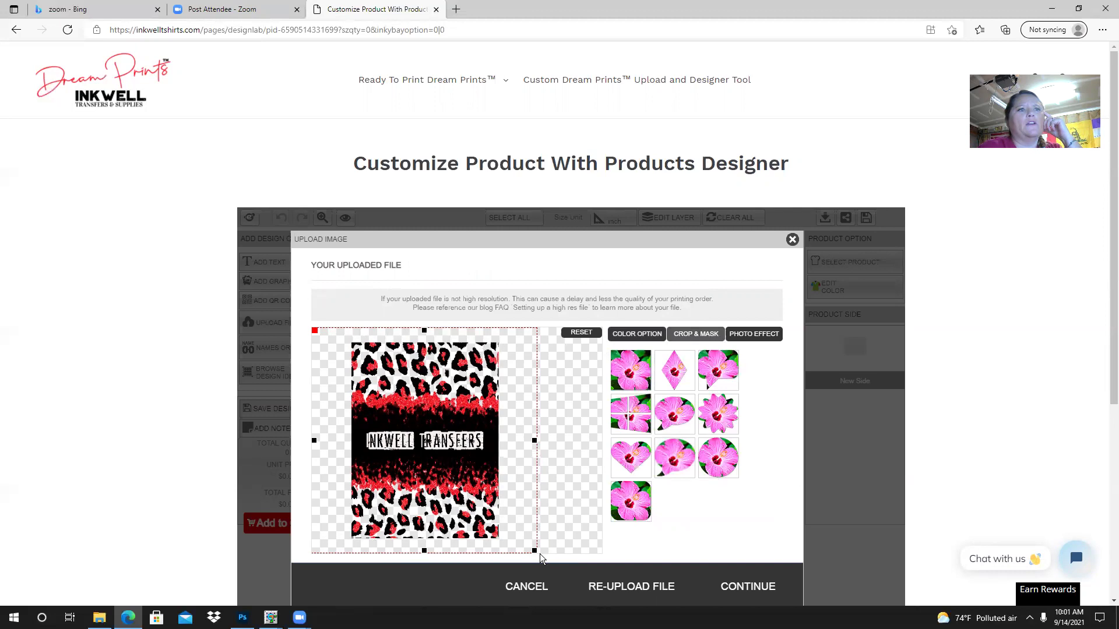
pyautogui.moveTo(536, 553)
pyautogui.mouseDown()
pyautogui.moveTo(507, 543)
pyautogui.moveTo(526, 564)
pyautogui.mouseUp()
pyautogui.moveTo(322, 439); pyautogui.dragTo(349, 439)
pyautogui.moveTo(528, 441); pyautogui.dragTo(502, 440)
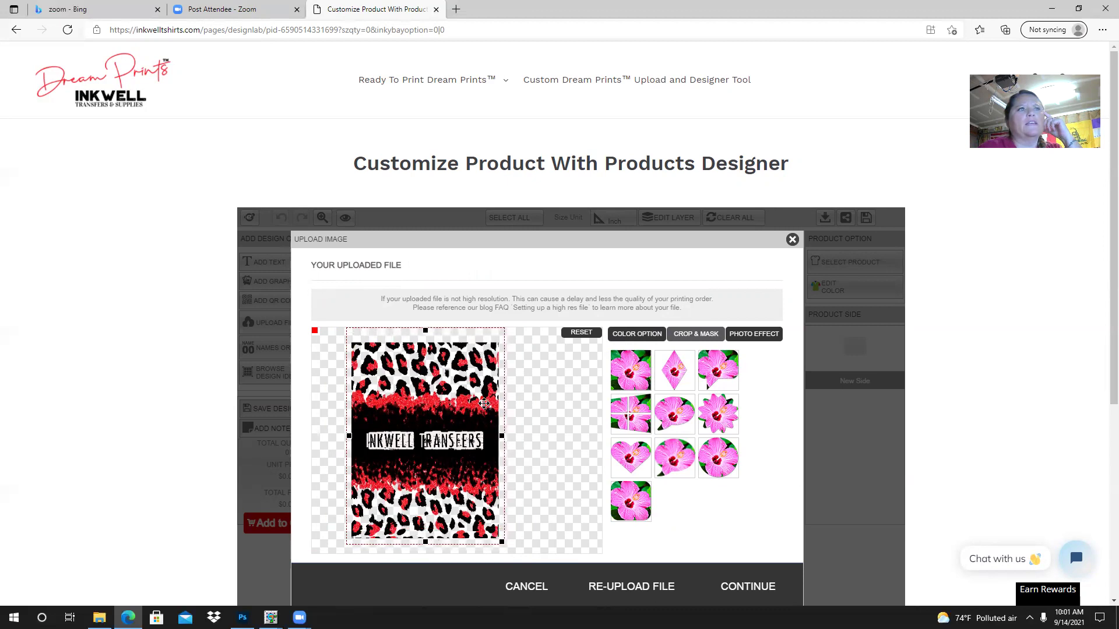
pyautogui.moveTo(426, 333); pyautogui.dragTo(427, 343)
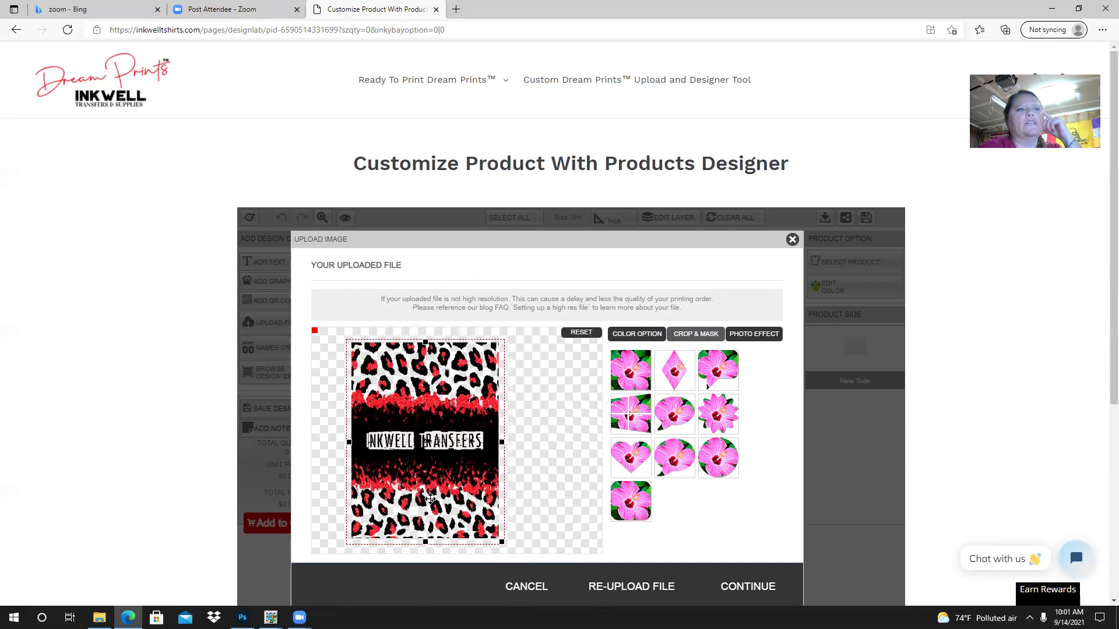
pyautogui.moveTo(426, 547); pyautogui.dragTo(424, 544)
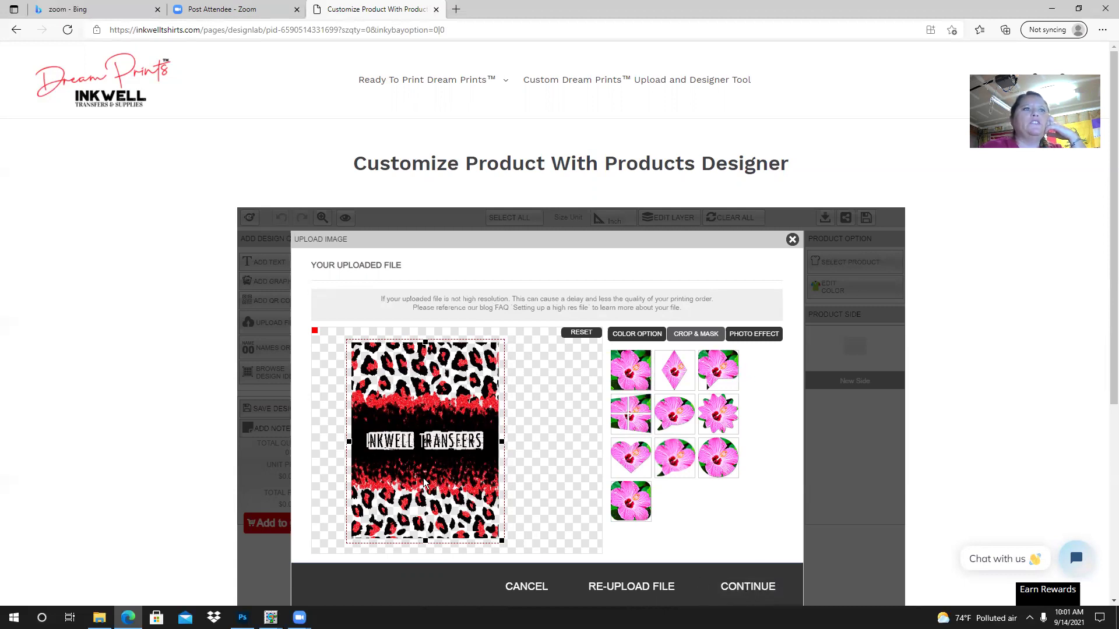
pyautogui.click(749, 587)
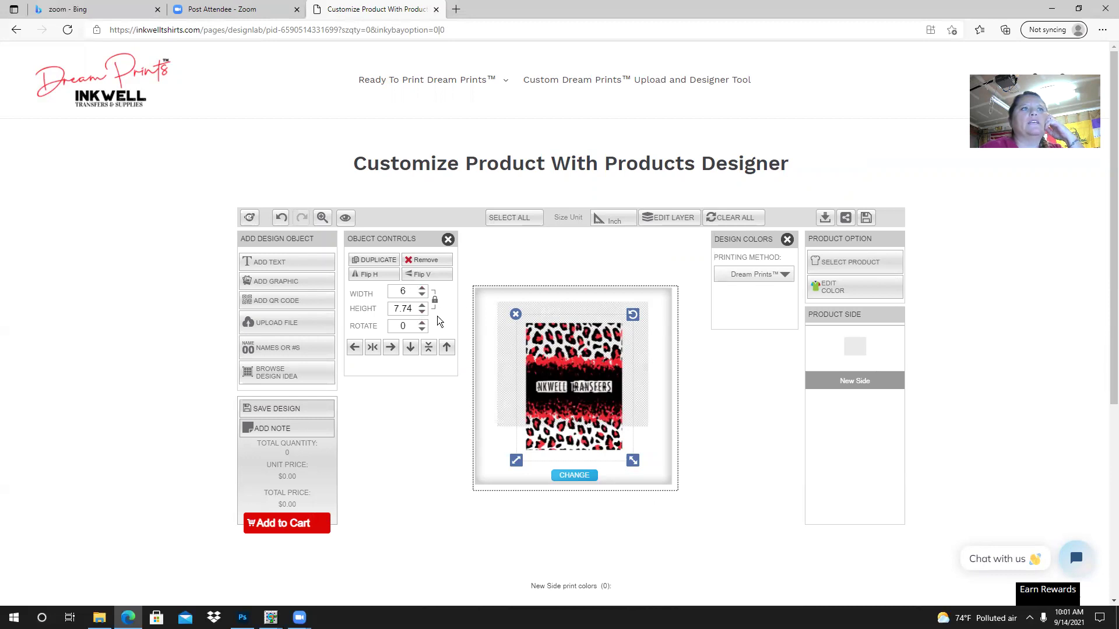
# Scale the placed image up to about 9.94 by 12.83 inches, then reduce its height to 11.83 inches
pyautogui.moveTo(634, 460); pyautogui.dragTo(669, 502)
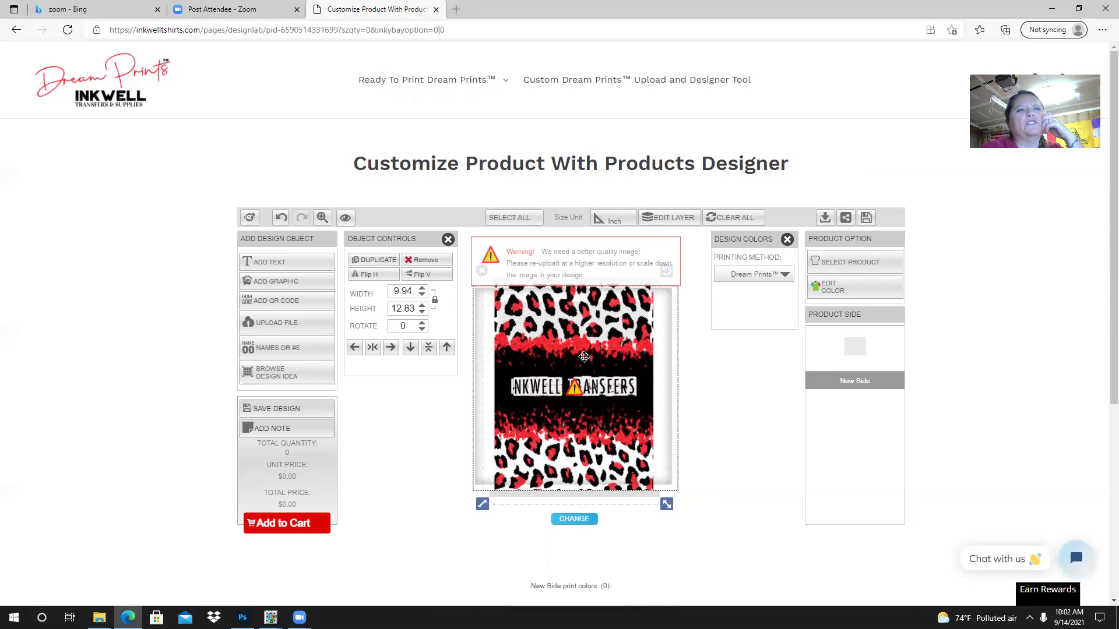
pyautogui.click(422, 315)
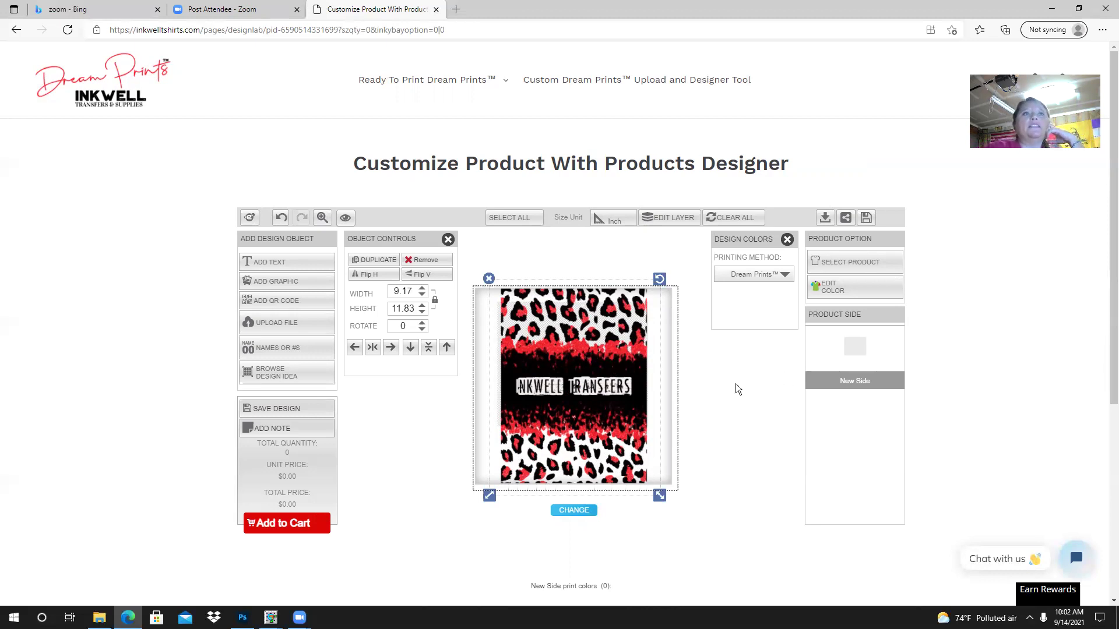
pyautogui.click(761, 386)
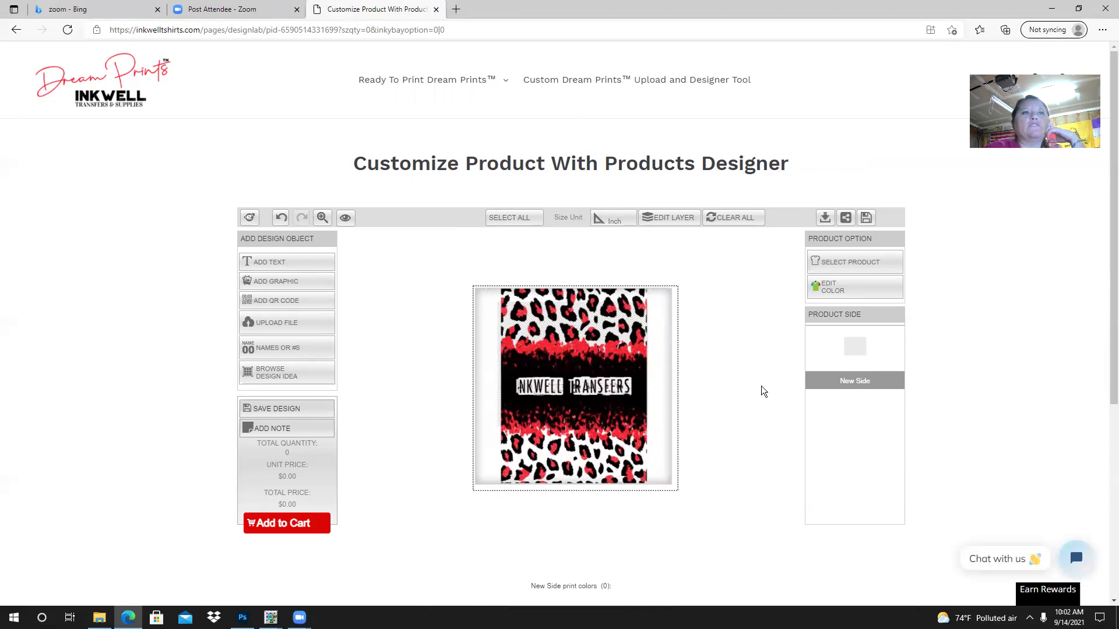
# Enlarge the image to about 10.46 by 13.5 inches, shift it slightly right, and reduce its width to 8.46 inches
pyautogui.click(524, 368)
pyautogui.moveTo(662, 497); pyautogui.dragTo(674, 506)
pyautogui.click(686, 507)
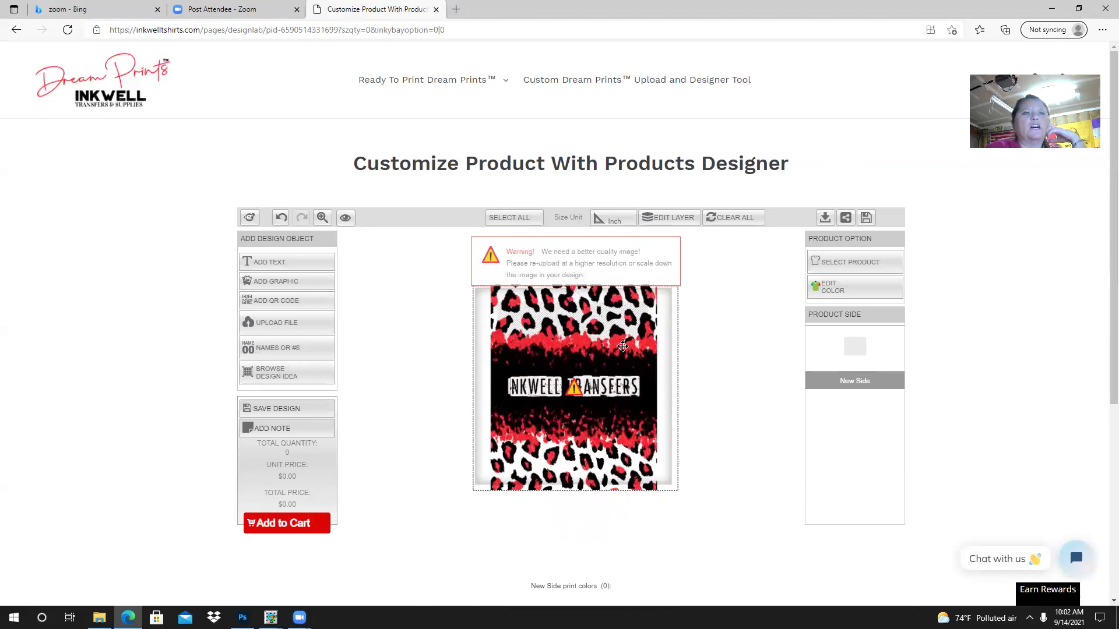
pyautogui.moveTo(523, 436); pyautogui.dragTo(532, 438)
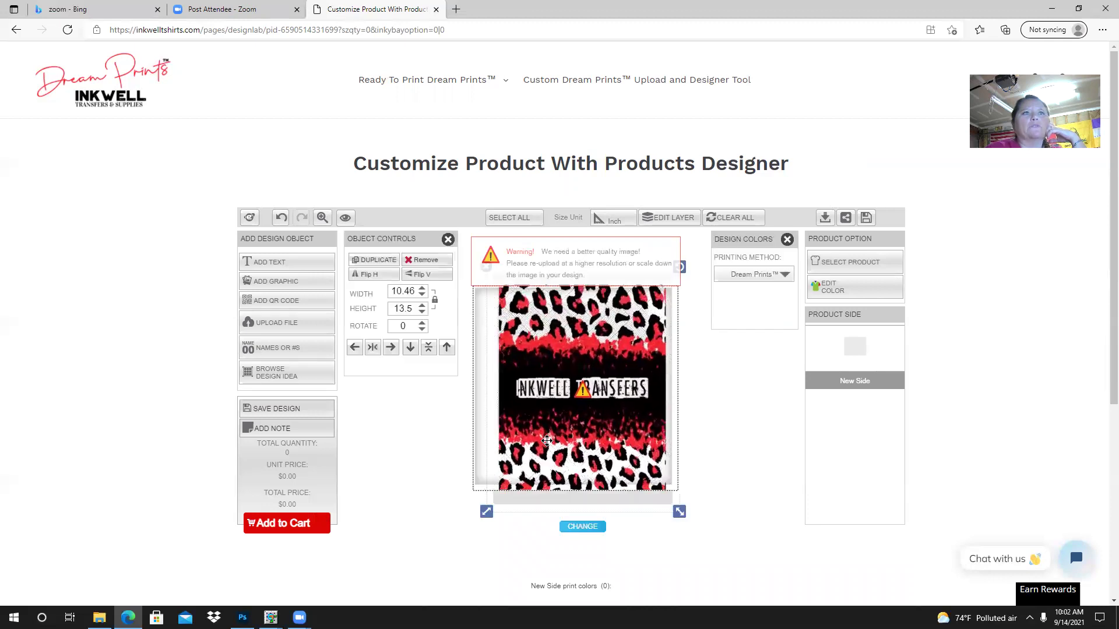
pyautogui.click(422, 296)
pyautogui.click(422, 296)
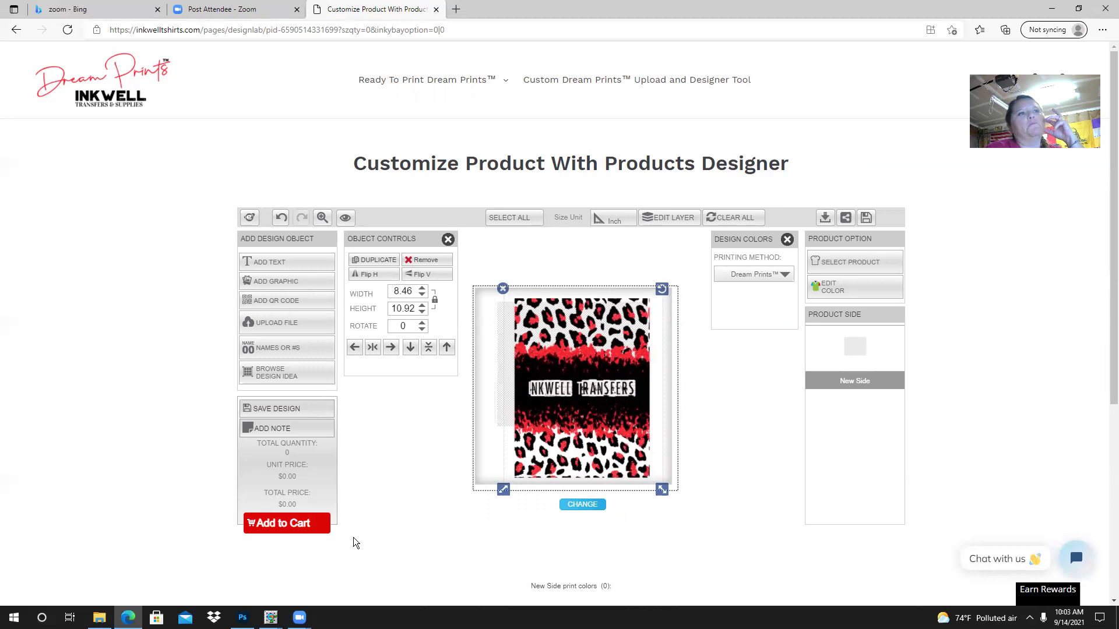
# View the size and quantity options for the cart order, then return to the design without ordering
pyautogui.click(310, 523)
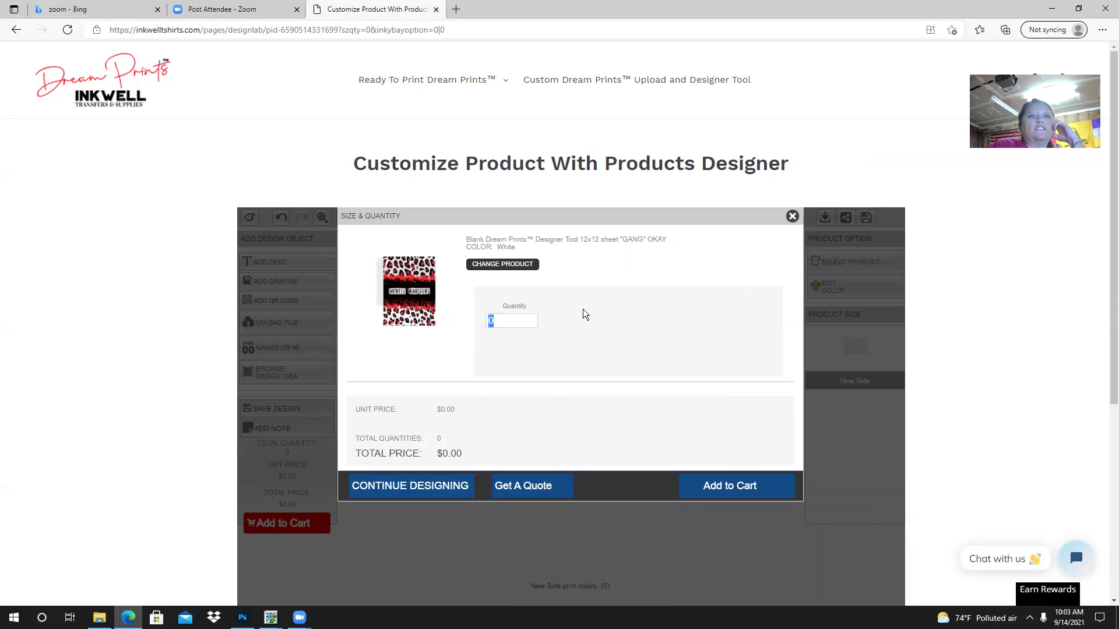
pyautogui.click(793, 217)
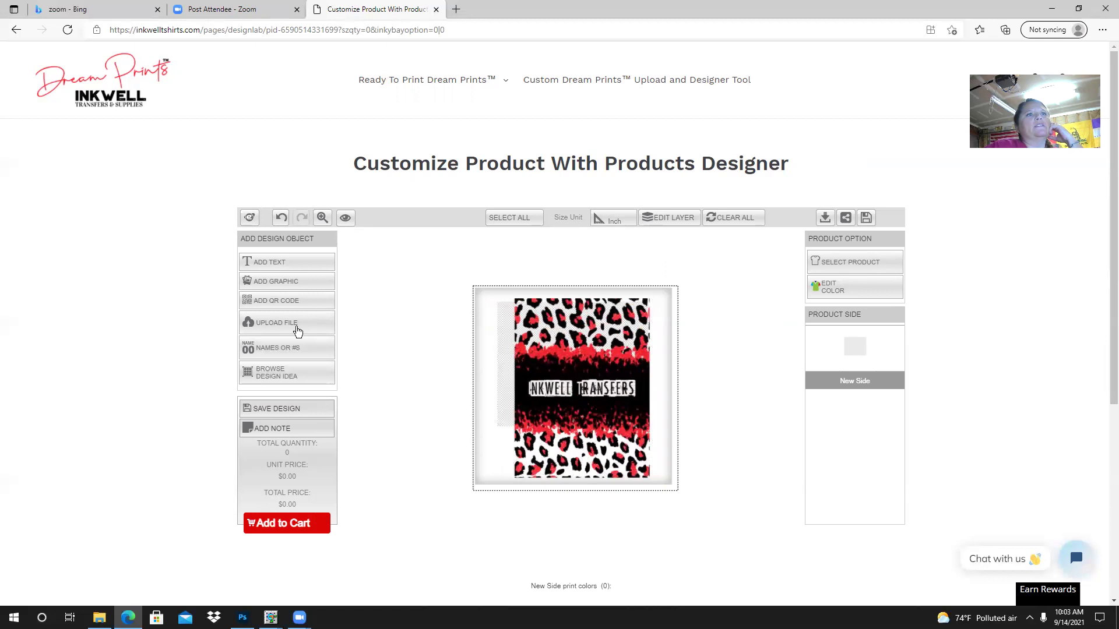
# Upload "sample 2" from the Desktop again without cropping it, and remove the earlier cropped copy from the sheet
pyautogui.click(277, 323)
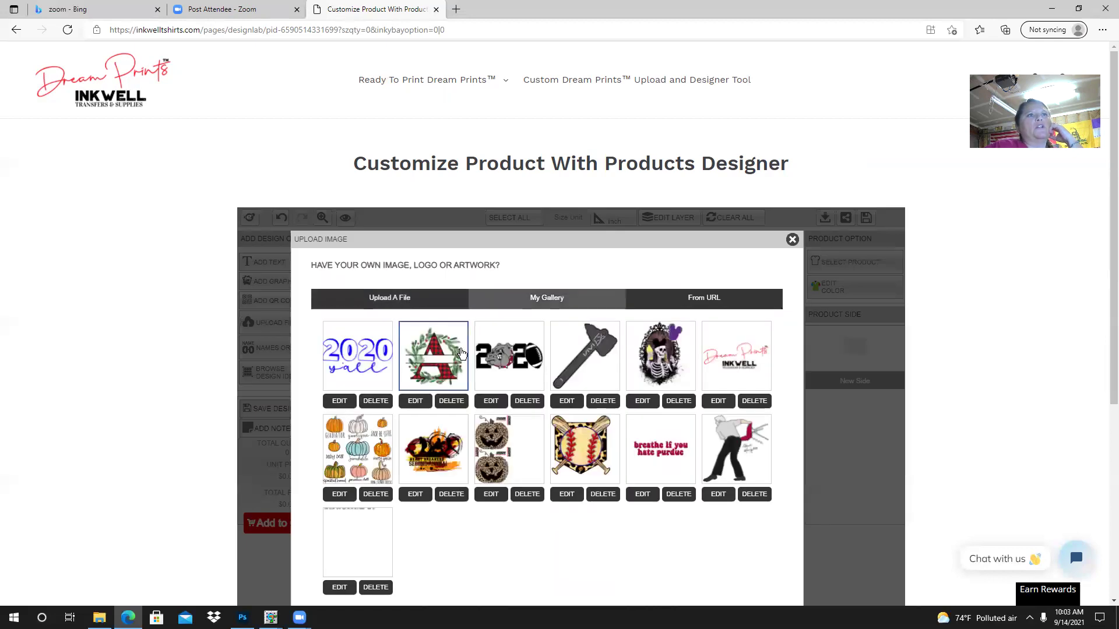
pyautogui.click(395, 301)
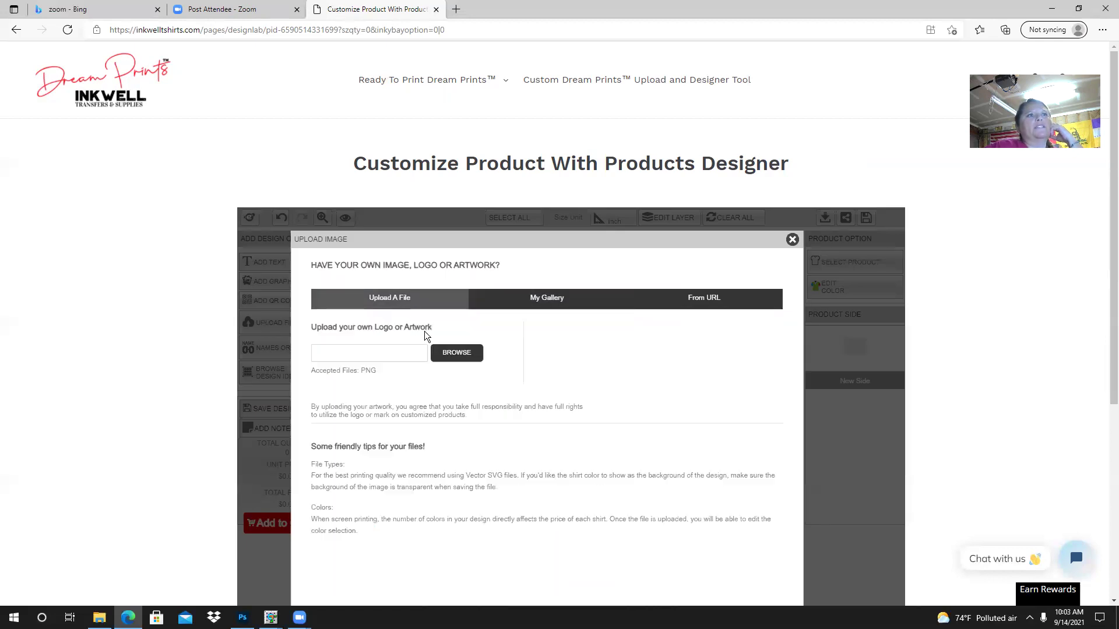
pyautogui.click(449, 354)
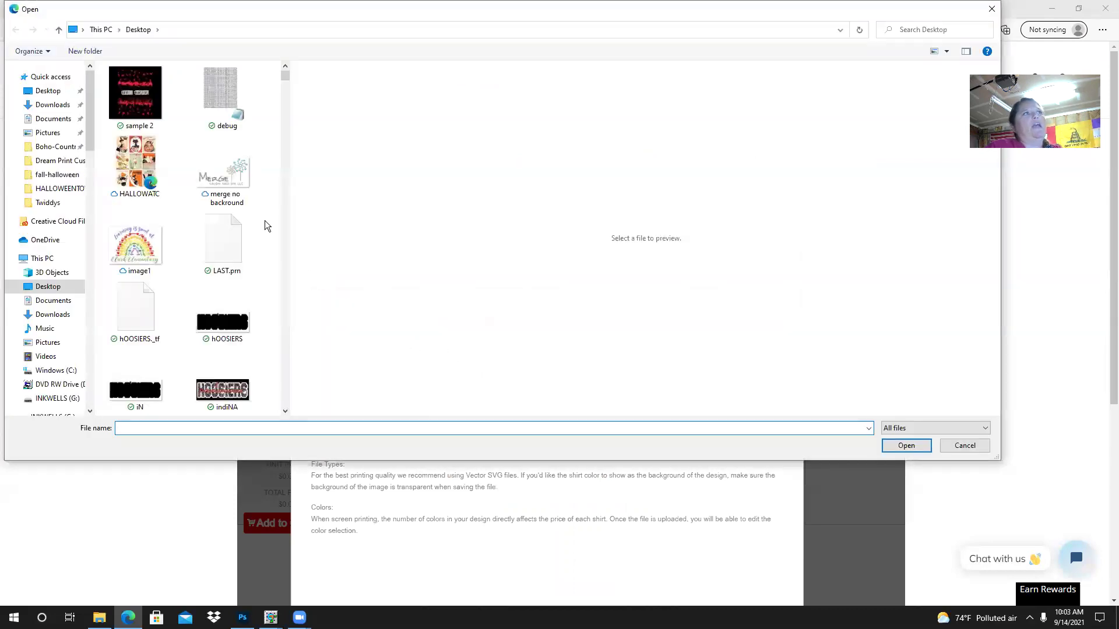
pyautogui.click(136, 93)
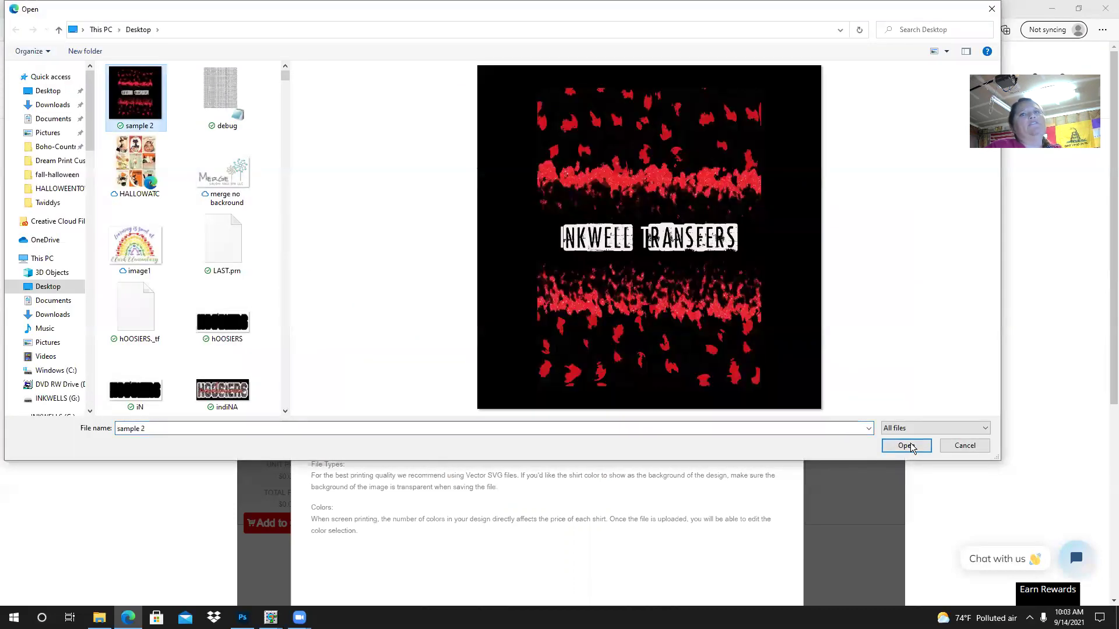
pyautogui.click(906, 446)
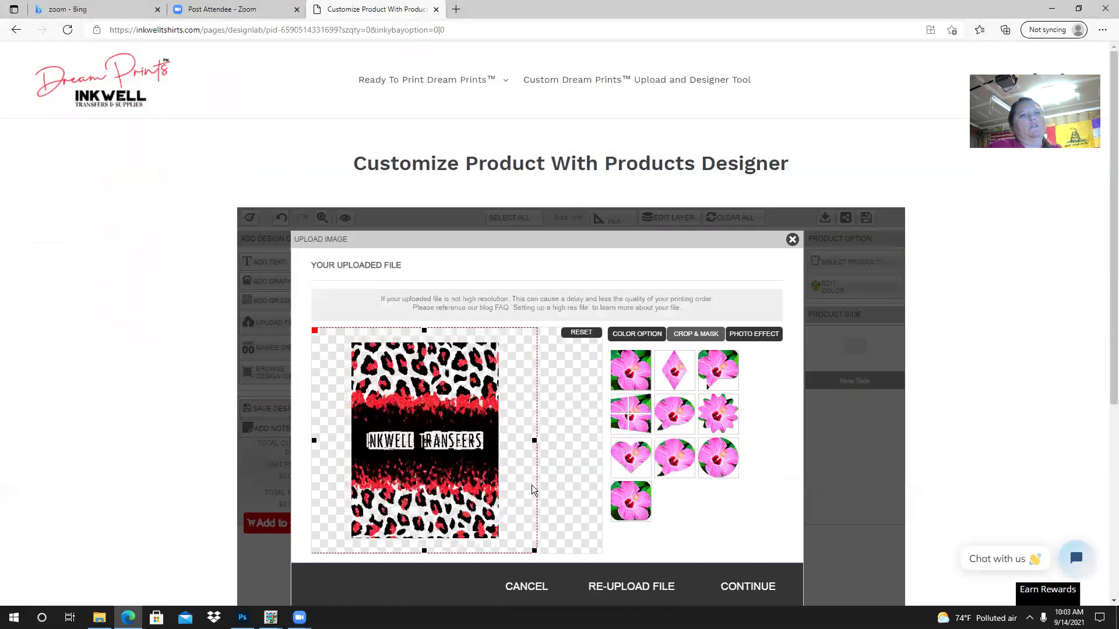
pyautogui.click(748, 589)
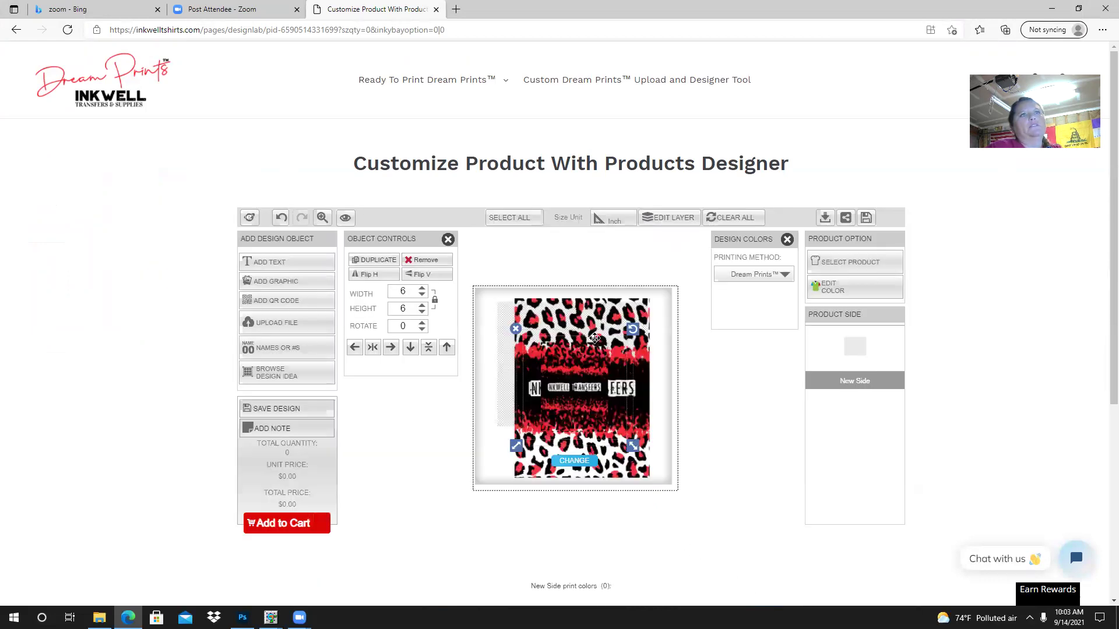
pyautogui.click(504, 294)
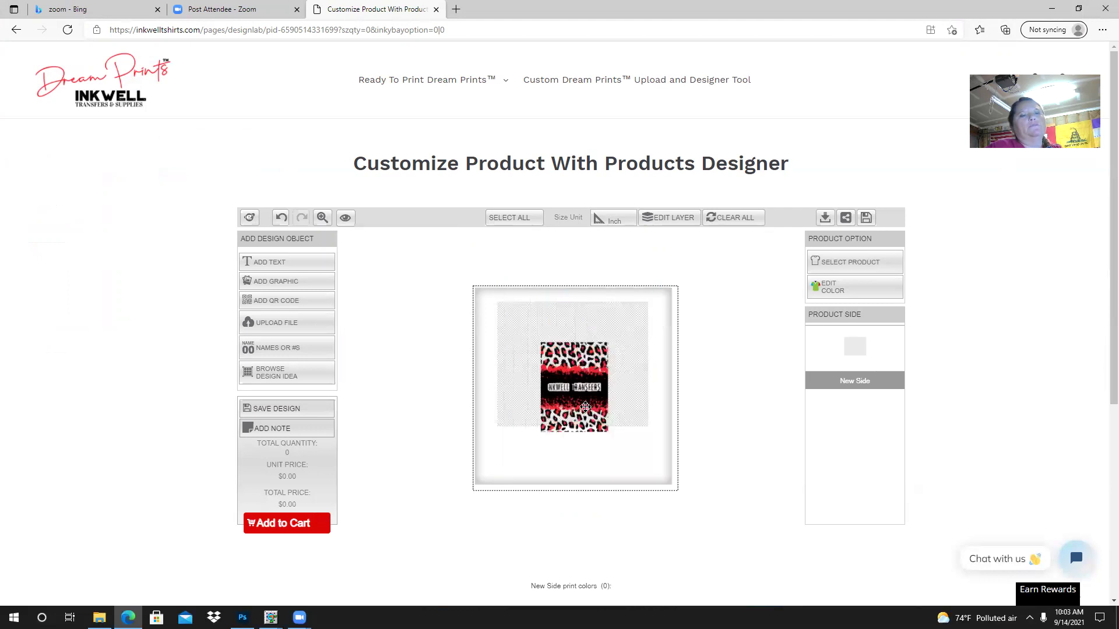
# Scale the uncropped image to about 12.19 by 12.19 inches and move it down to fit the artwork within the sheet
pyautogui.moveTo(624, 431); pyautogui.dragTo(702, 511)
pyautogui.moveTo(678, 465); pyautogui.dragTo(696, 469)
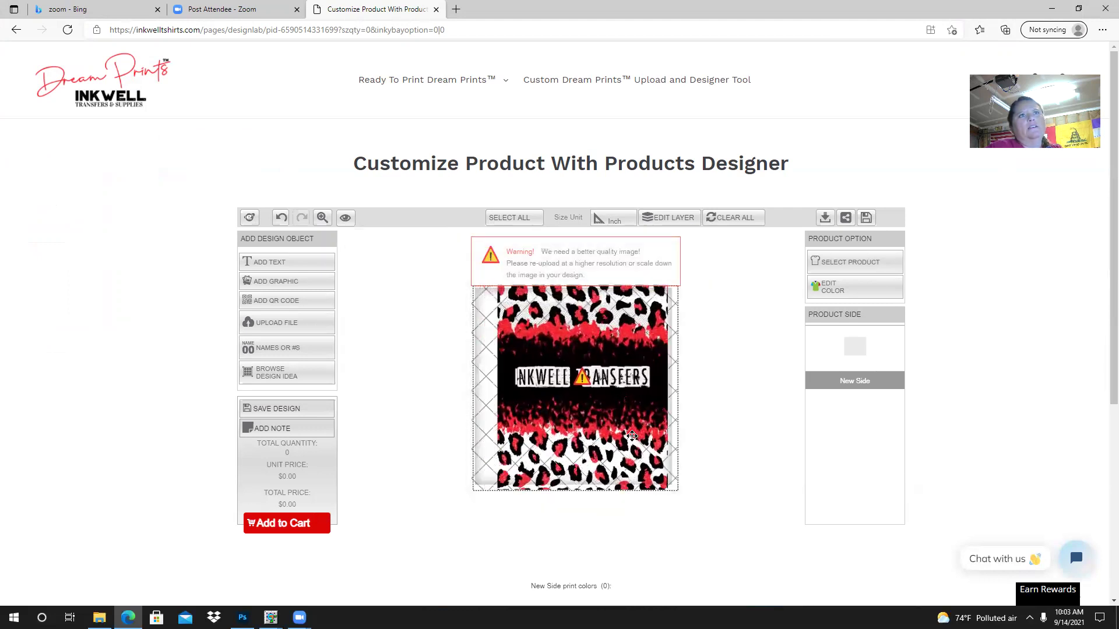
pyautogui.moveTo(723, 517); pyautogui.dragTo(708, 509)
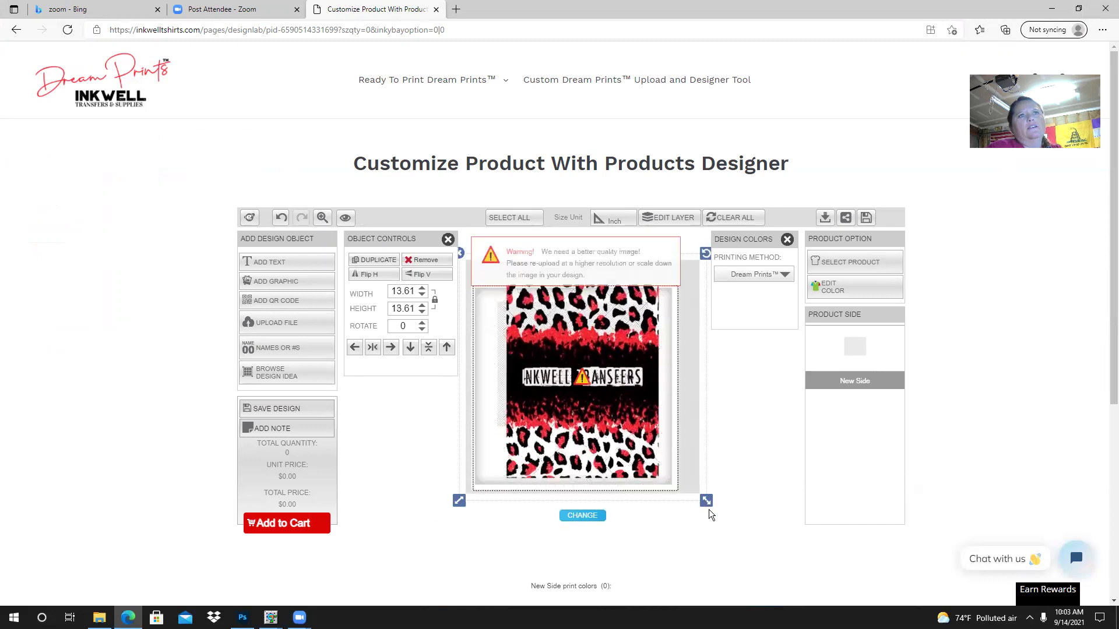
pyautogui.click(701, 507)
pyautogui.click(700, 492)
pyautogui.moveTo(699, 492); pyautogui.dragTo(692, 500)
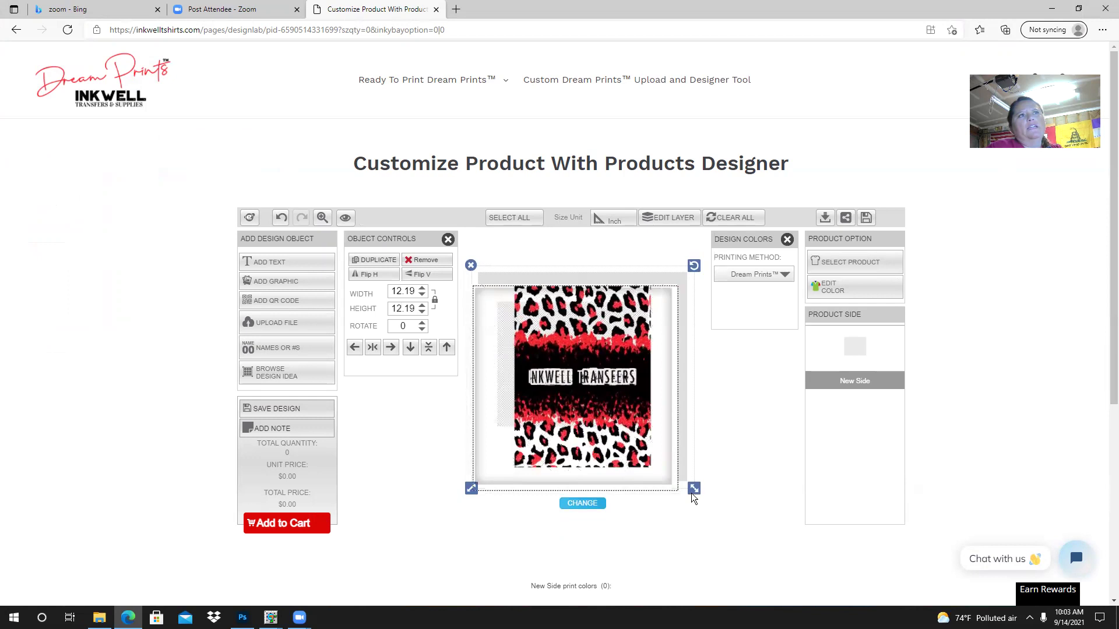
pyautogui.moveTo(597, 427); pyautogui.dragTo(594, 440)
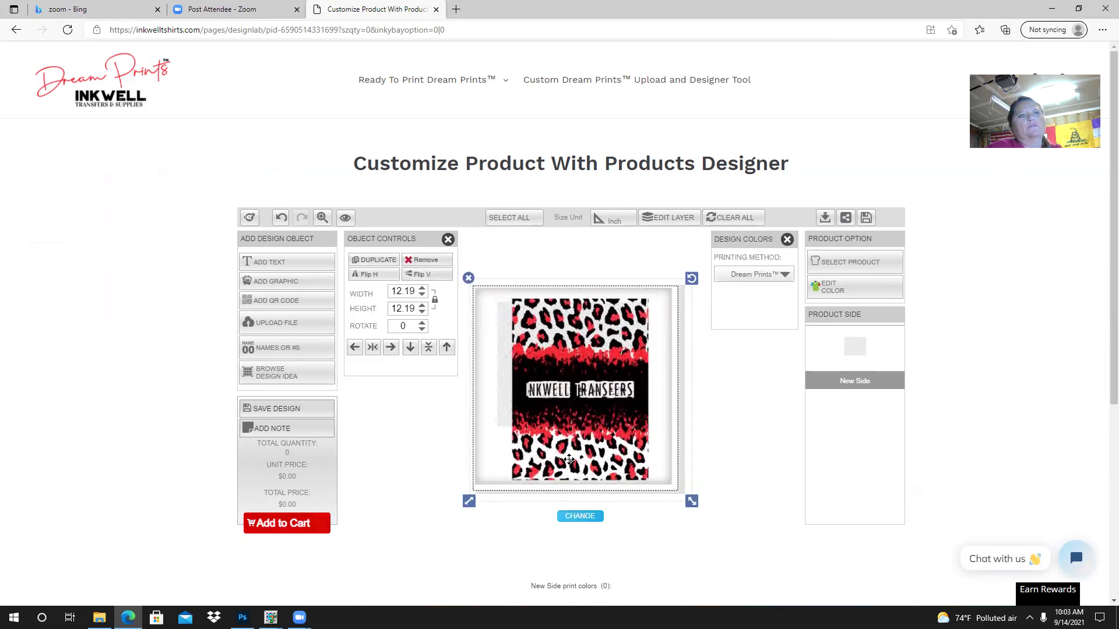
# Check the size and quantity options without ordering, and shift the artwork slightly left to center it on the sheet
pyautogui.click(275, 522)
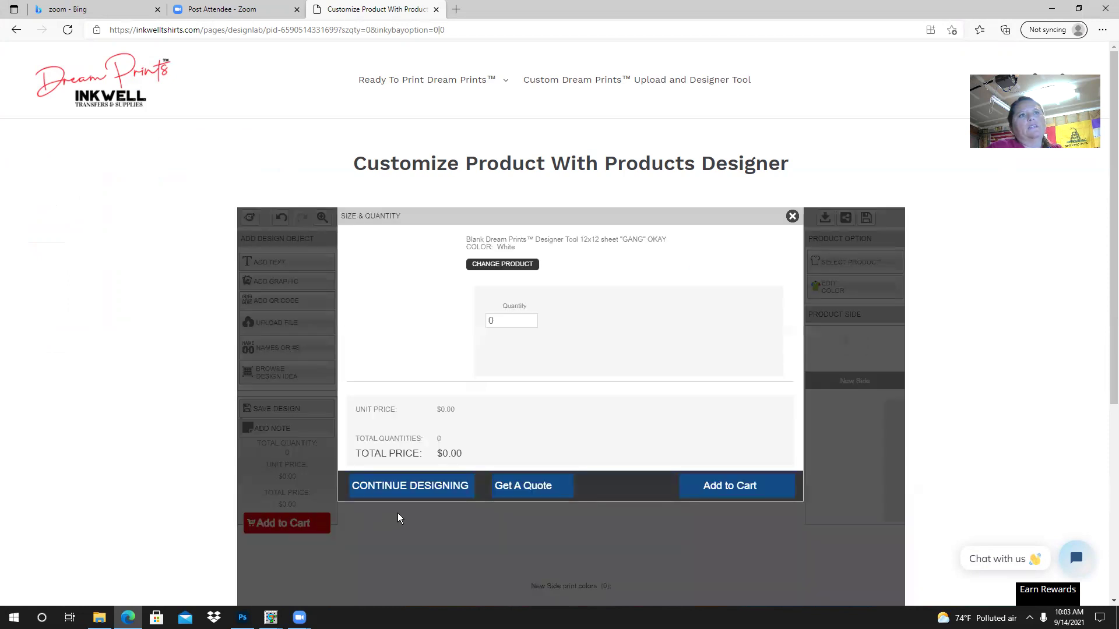
pyautogui.click(792, 217)
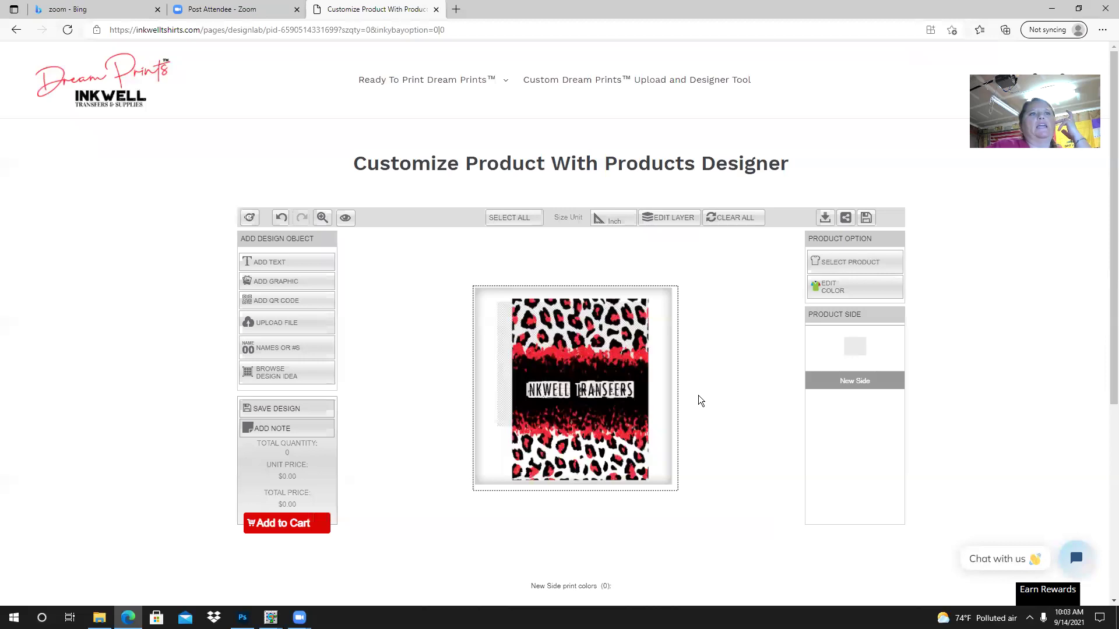
pyautogui.moveTo(619, 396); pyautogui.dragTo(580, 401)
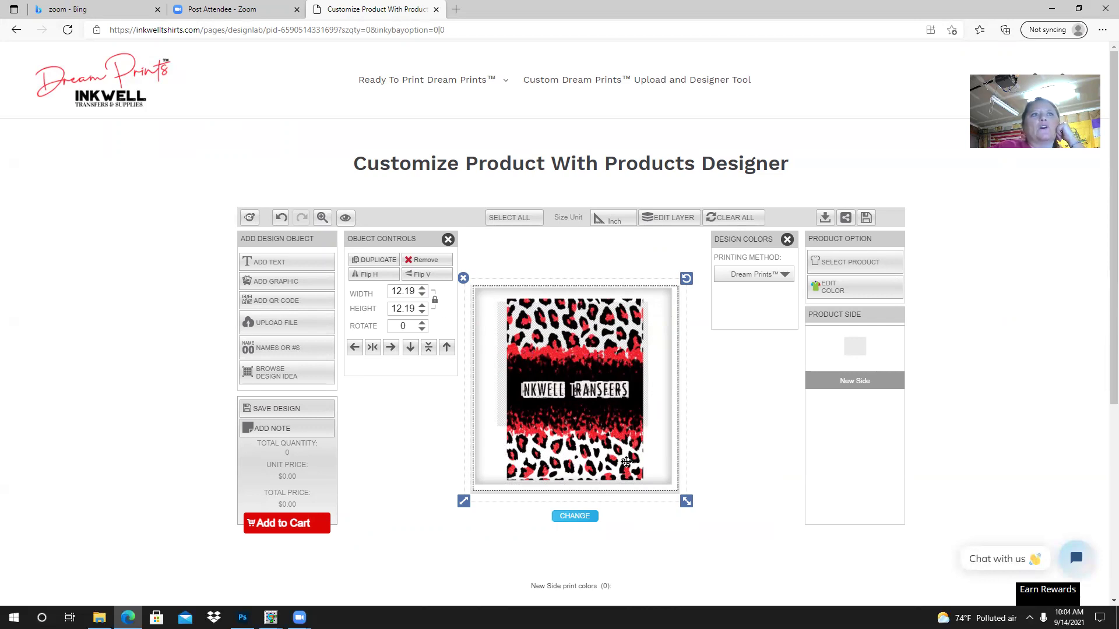
pyautogui.click(575, 516)
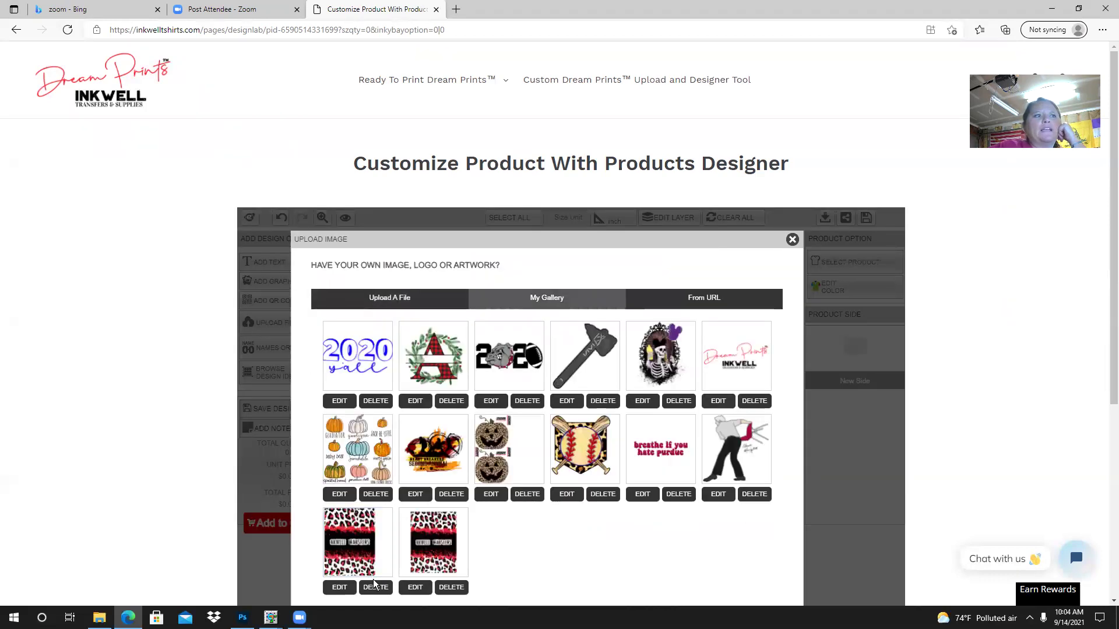
pyautogui.click(342, 588)
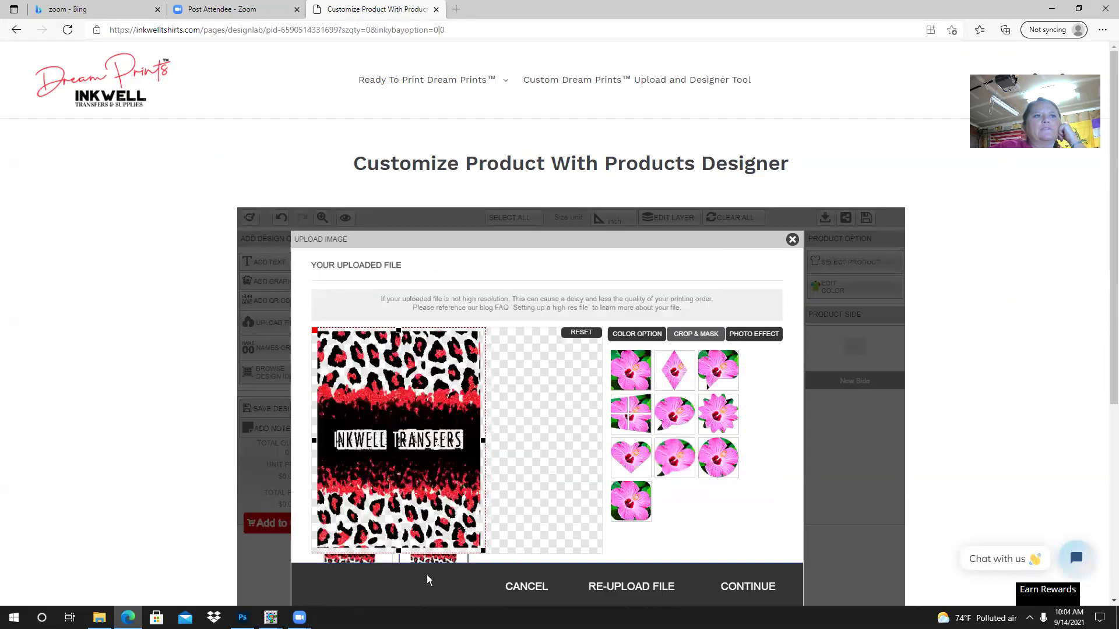
pyautogui.click(526, 587)
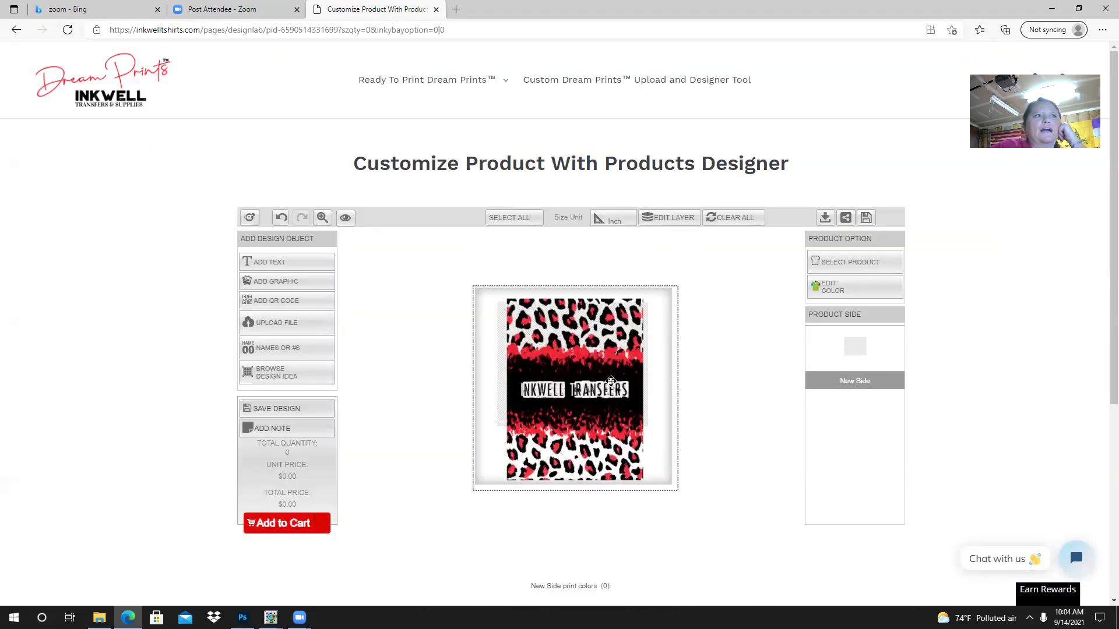
# Replace the sheet's image with the uncropped gallery copy, cropped close to the artwork's edges on all four sides
pyautogui.click(592, 383)
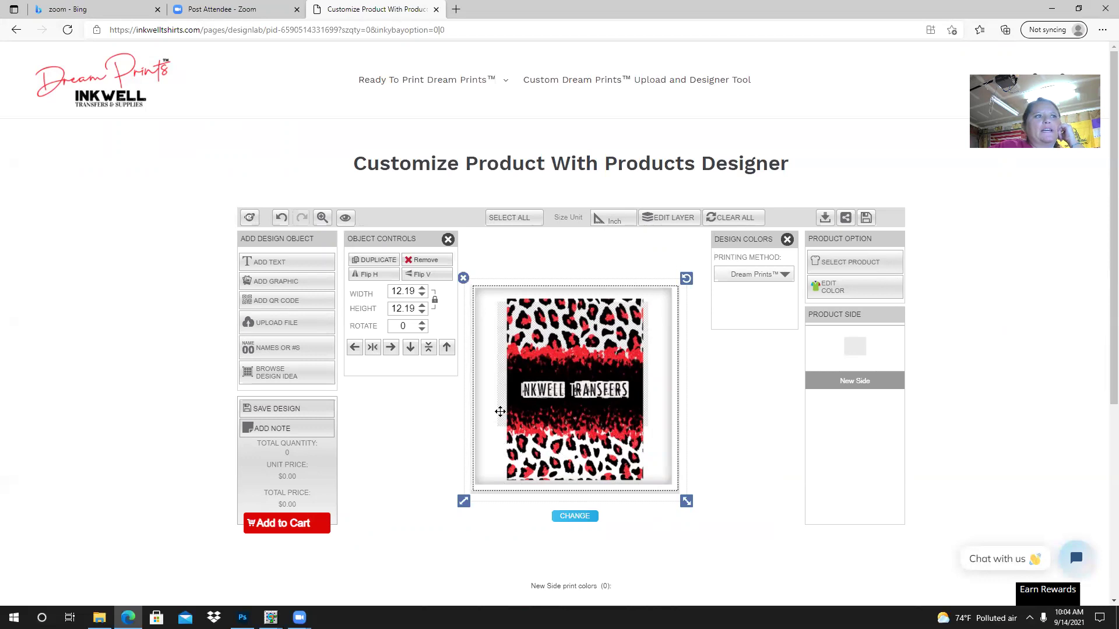
pyautogui.click(587, 515)
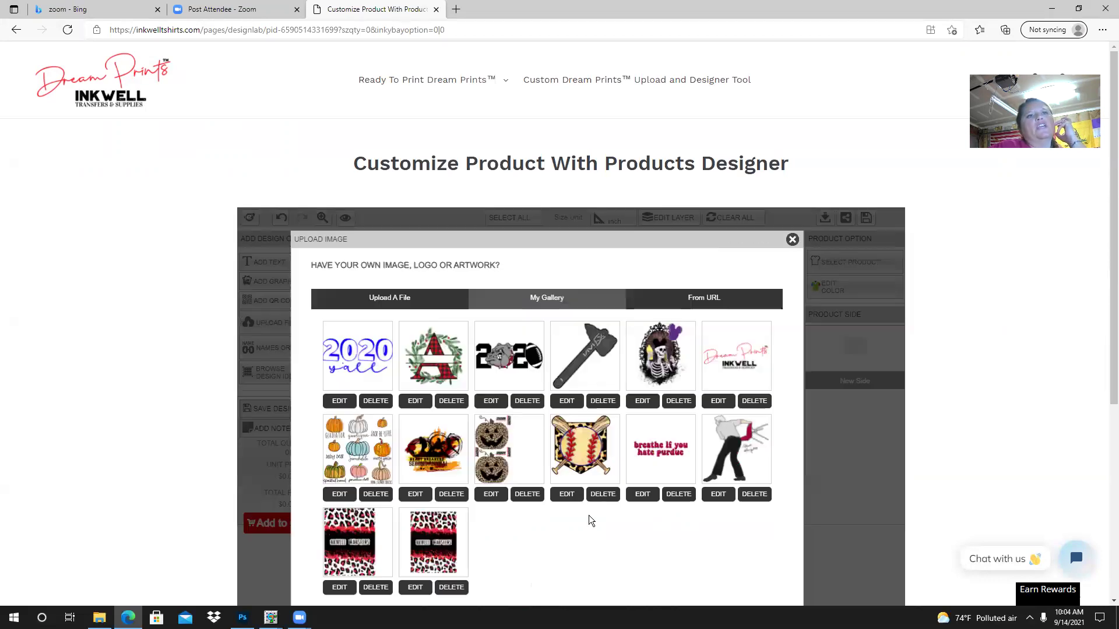
pyautogui.click(417, 588)
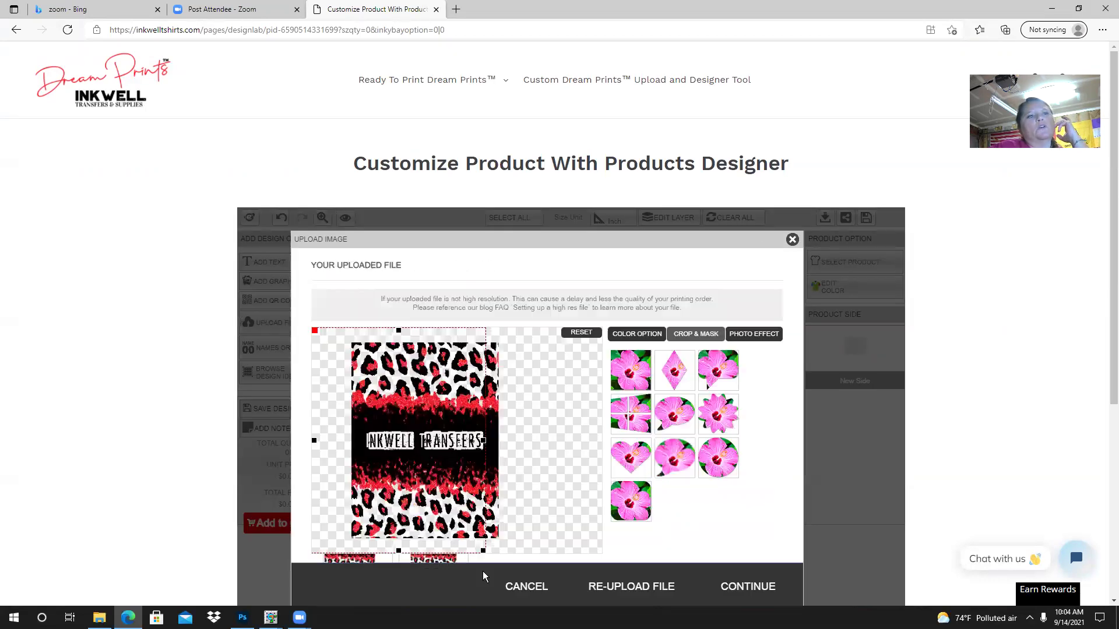
pyautogui.moveTo(535, 441); pyautogui.dragTo(499, 442)
pyautogui.moveTo(314, 441); pyautogui.dragTo(350, 442)
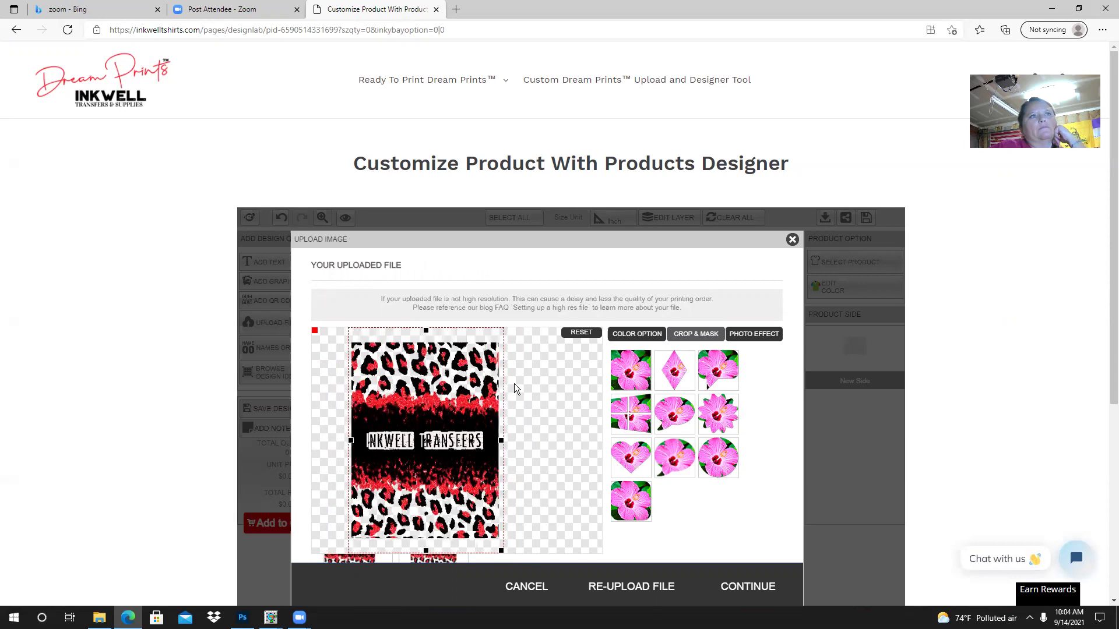
pyautogui.moveTo(427, 332); pyautogui.dragTo(426, 342)
pyautogui.moveTo(426, 552); pyautogui.dragTo(426, 542)
pyautogui.click(745, 587)
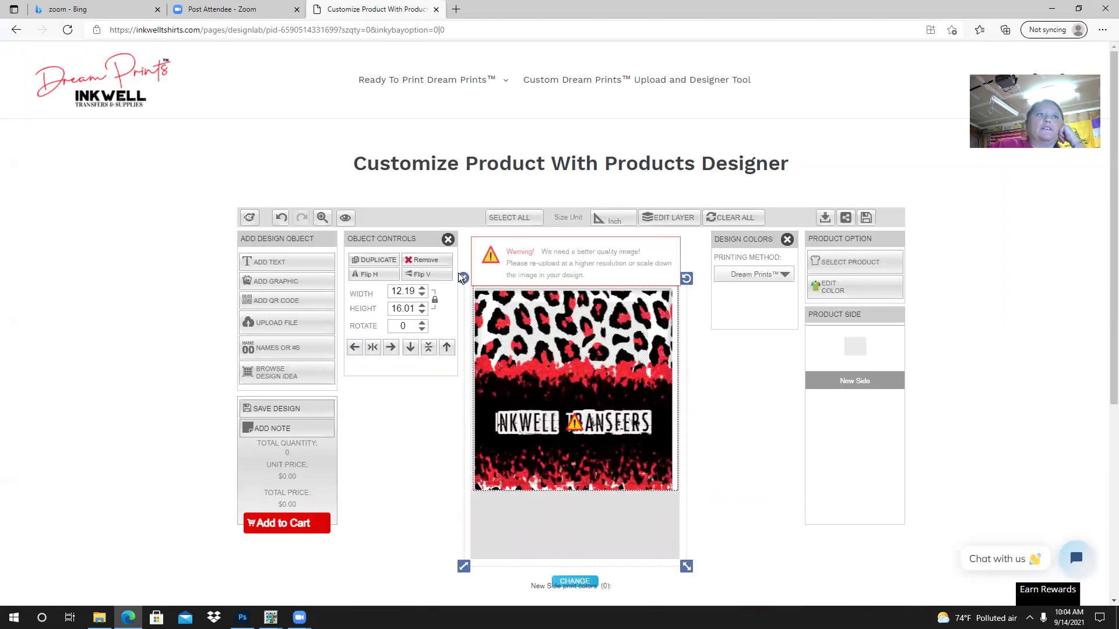
# Reduce the cropped image proportionally to 8.19 by 10.76 inches and nudge it slightly up and right within the sheet
pyautogui.click(423, 294)
pyautogui.click(423, 294)
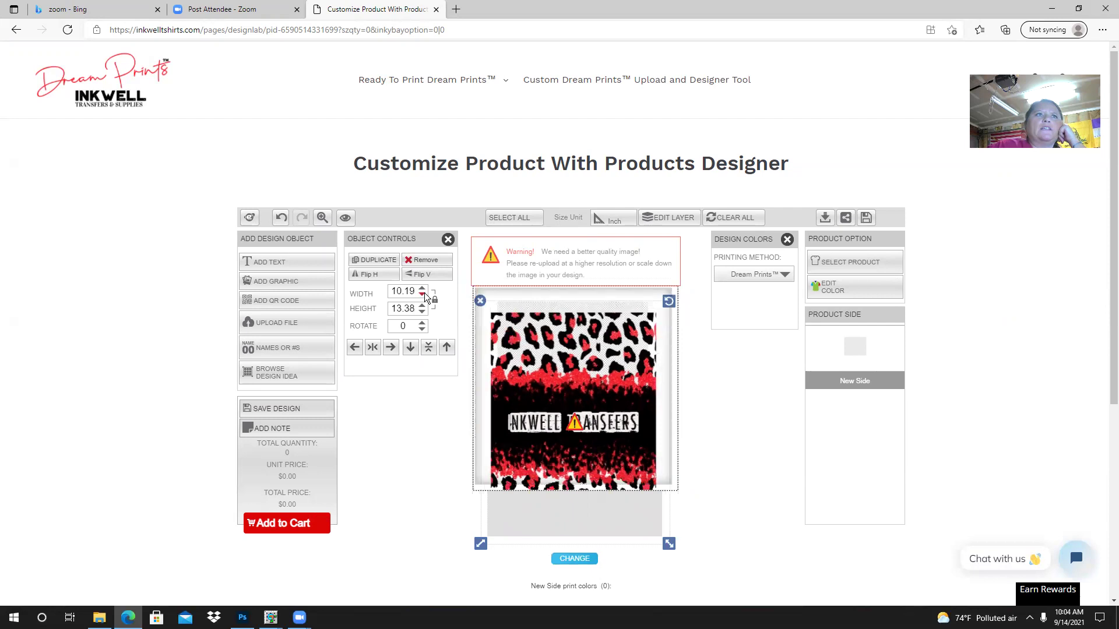
pyautogui.click(423, 294)
pyautogui.click(423, 294)
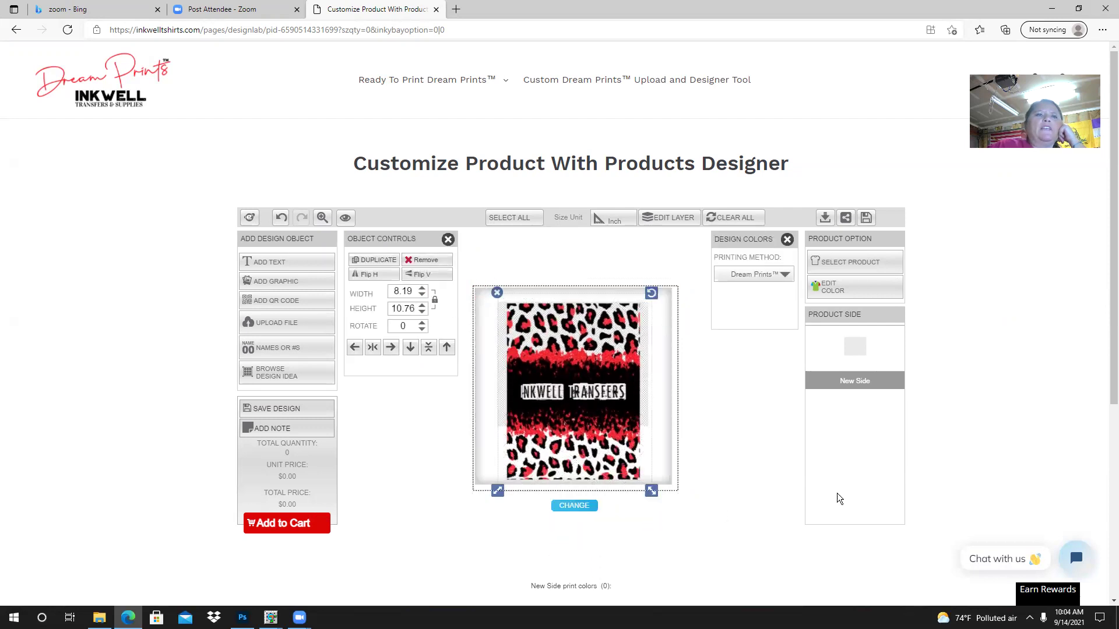
pyautogui.moveTo(621, 410); pyautogui.dragTo(624, 406)
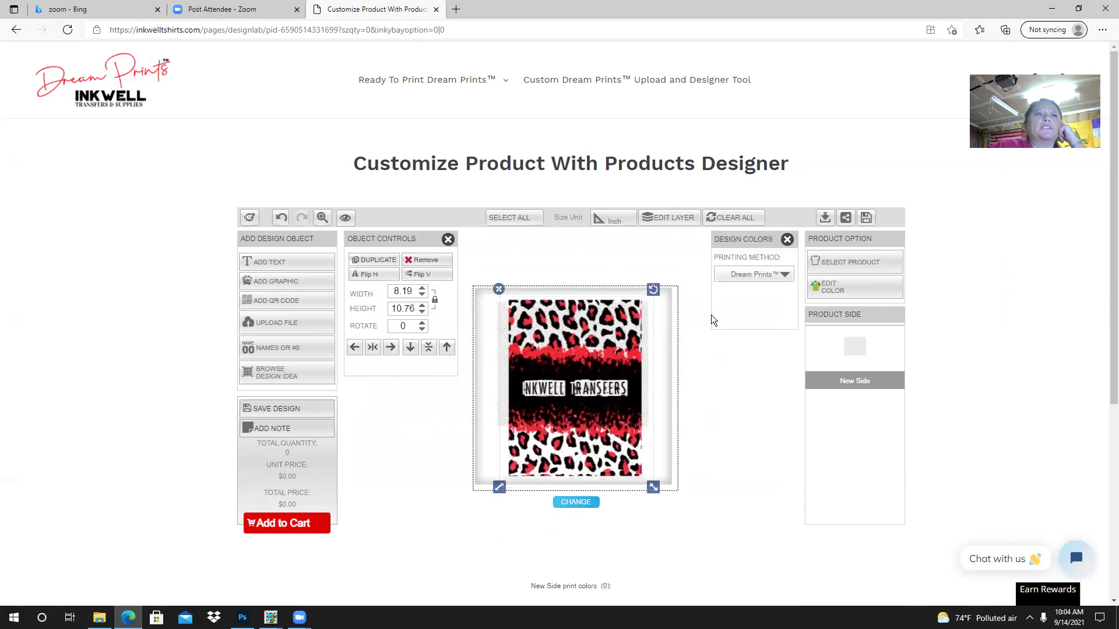
# View the quote request form from the size and quantity options, and return to the design without submitting it
pyautogui.click(271, 527)
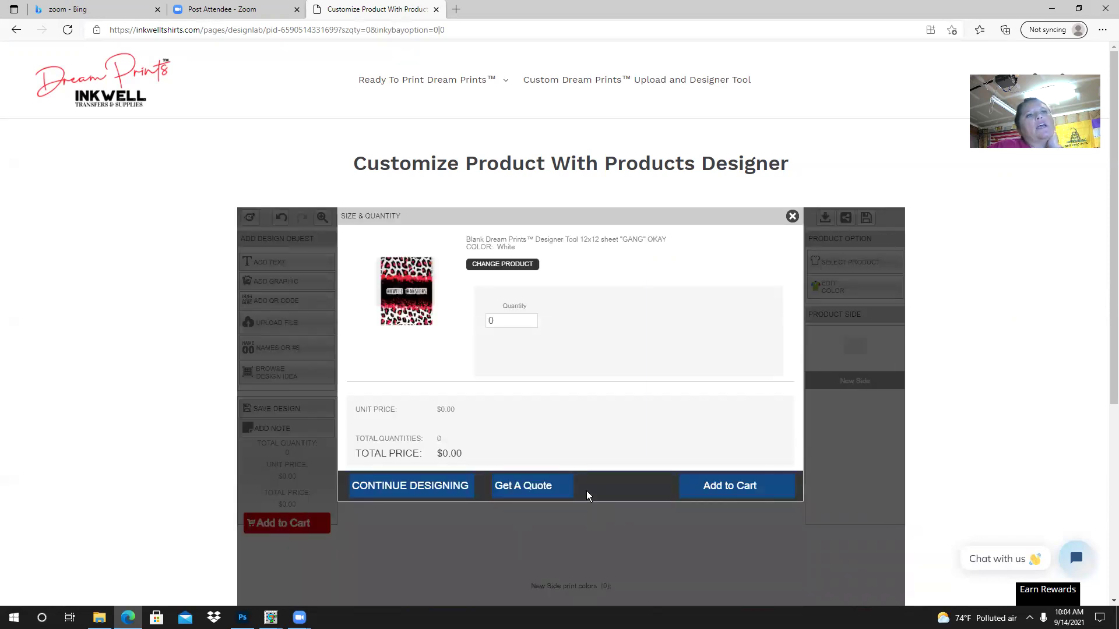
pyautogui.click(529, 487)
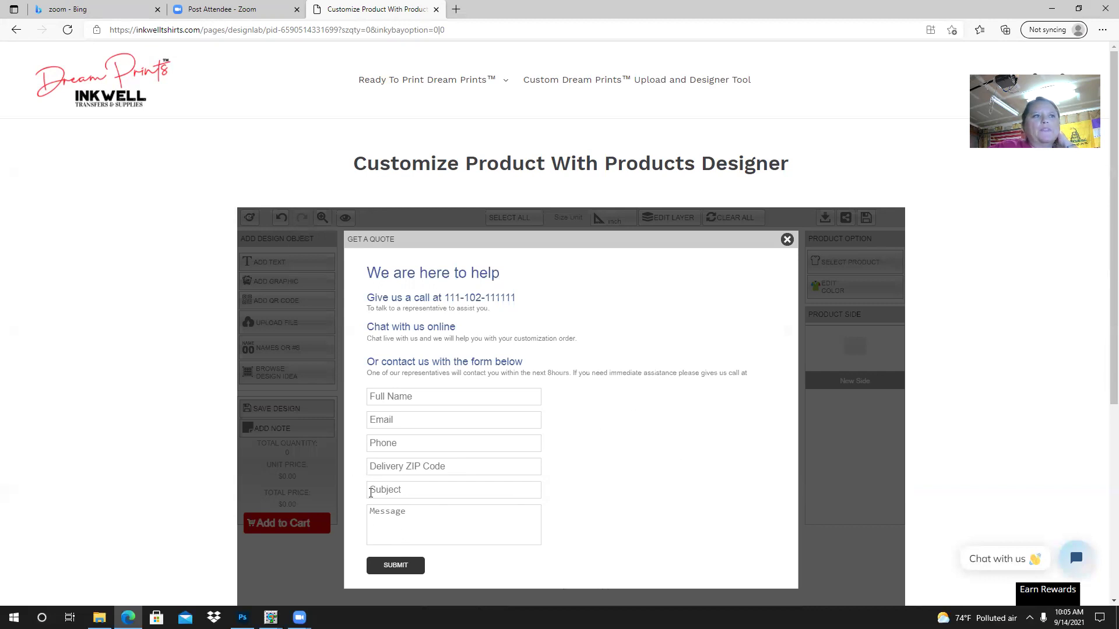
pyautogui.click(787, 240)
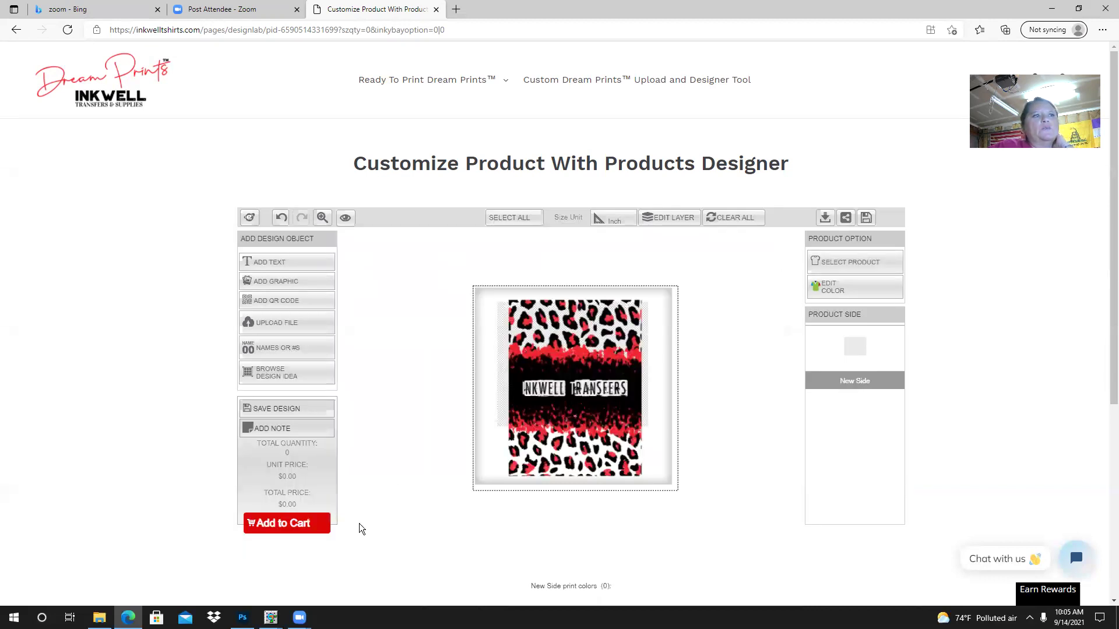
pyautogui.click(328, 525)
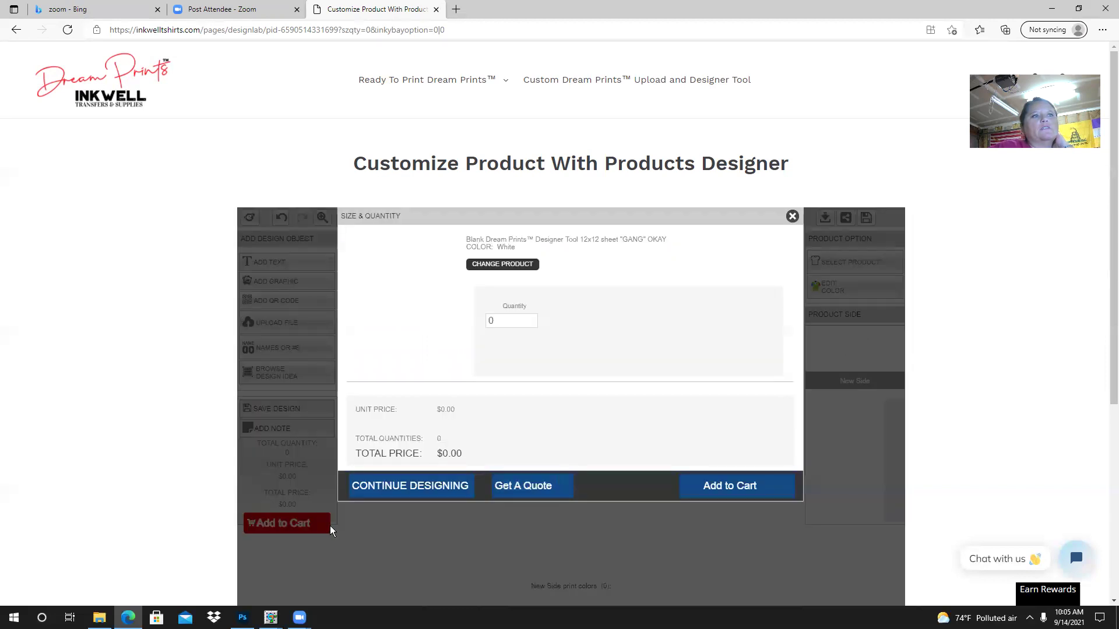
pyautogui.click(527, 484)
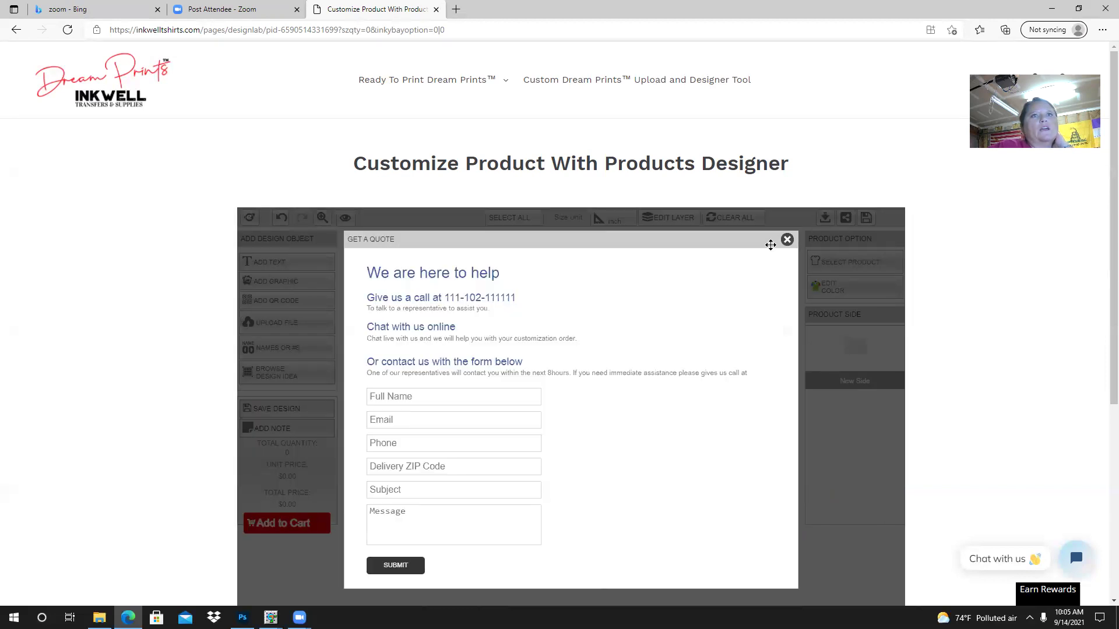
pyautogui.click(787, 240)
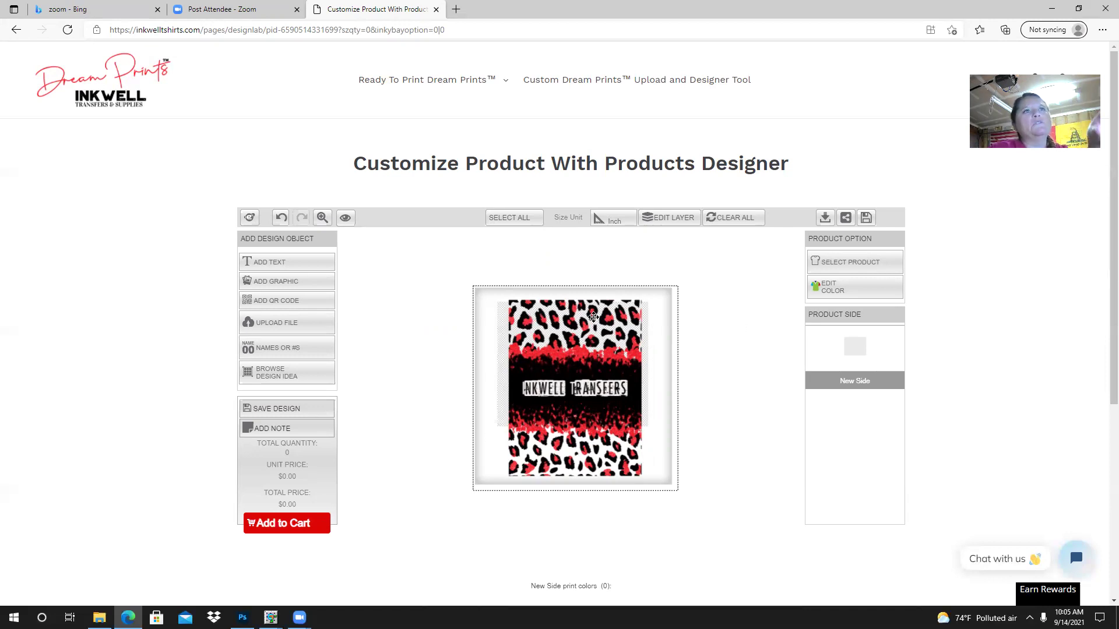
# Preview the artwork on different product colors, including dark blue, black, lime green and turquoise
pyautogui.click(852, 290)
pyautogui.moveTo(752, 377); pyautogui.dragTo(725, 390)
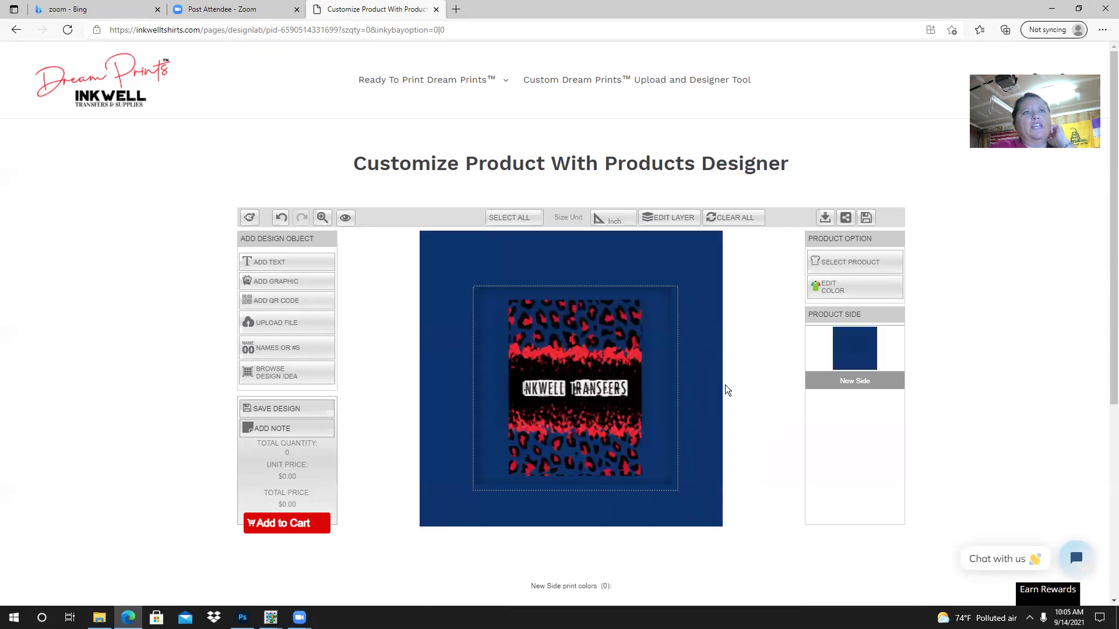
pyautogui.click(831, 290)
pyautogui.click(760, 371)
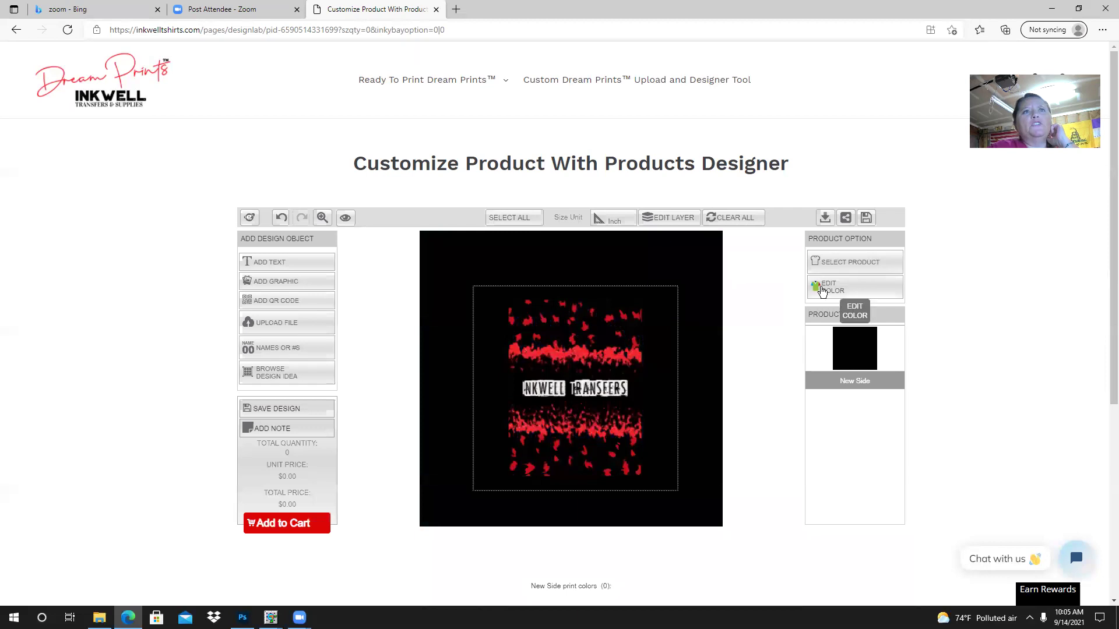
pyautogui.click(823, 284)
pyautogui.click(698, 348)
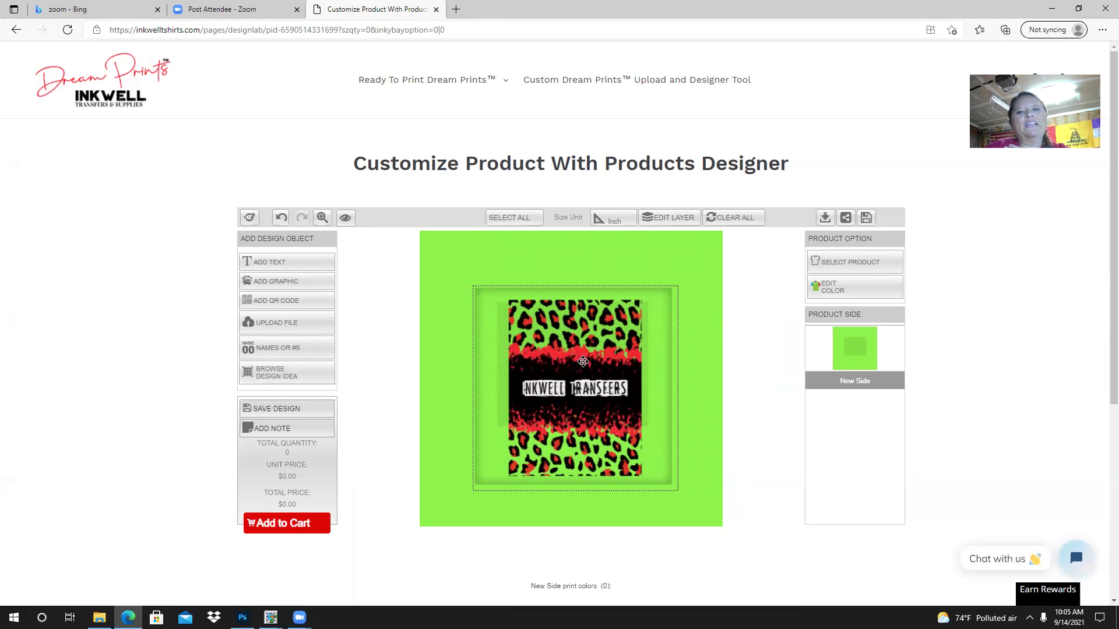
pyautogui.click(831, 293)
pyautogui.moveTo(781, 357); pyautogui.dragTo(760, 388)
pyautogui.click(855, 291)
pyautogui.click(742, 352)
# Change the product color behind the artwork to purple
pyautogui.click(833, 290)
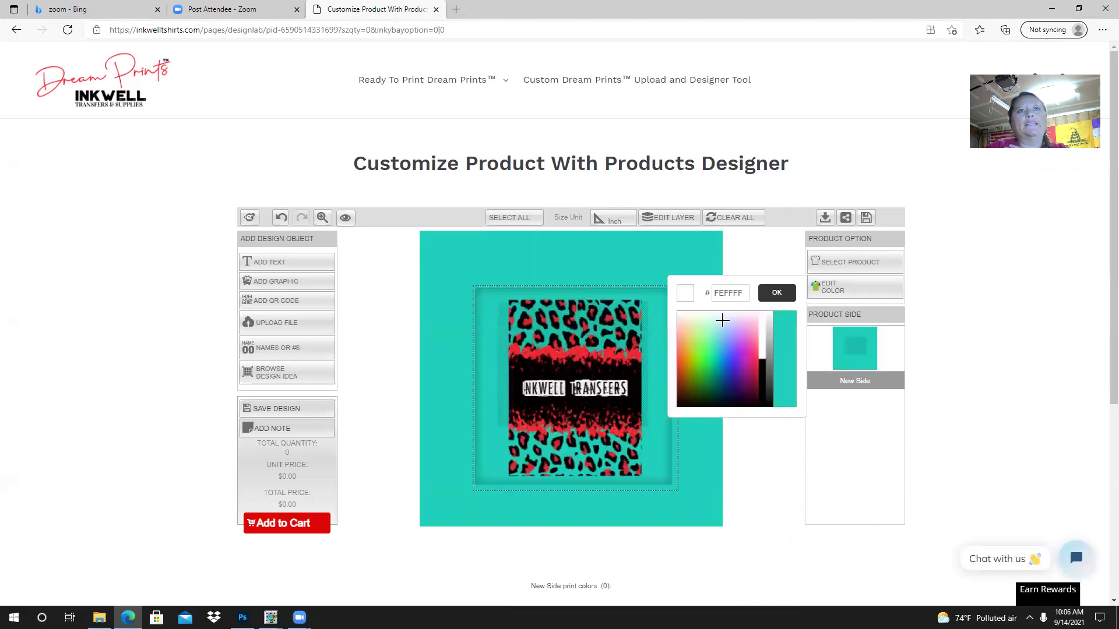
pyautogui.click(687, 327)
pyautogui.click(824, 289)
pyautogui.click(758, 374)
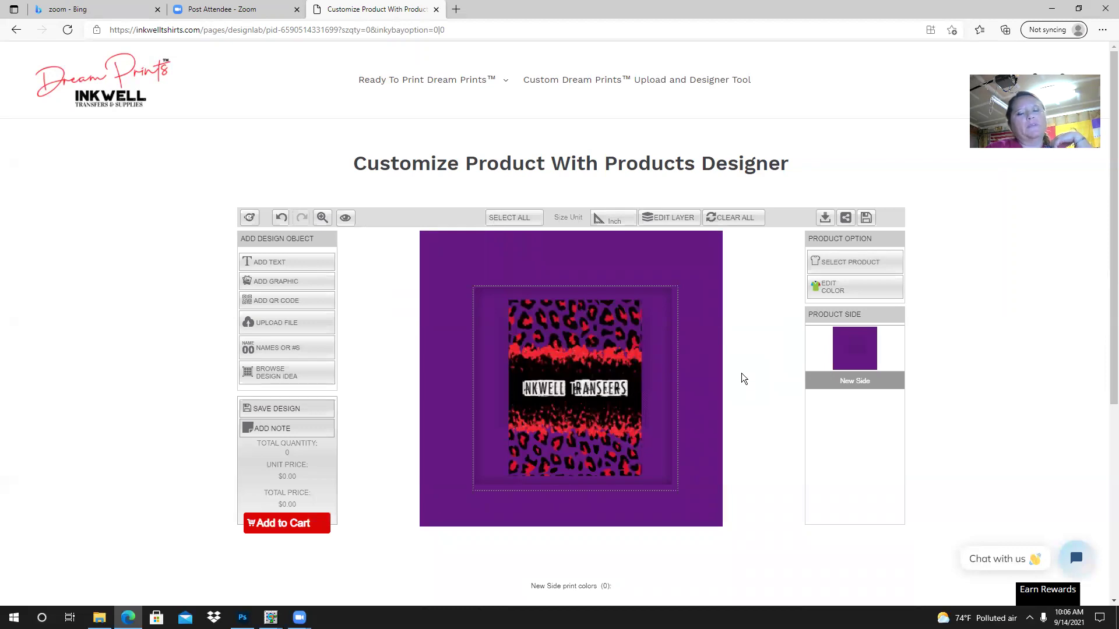